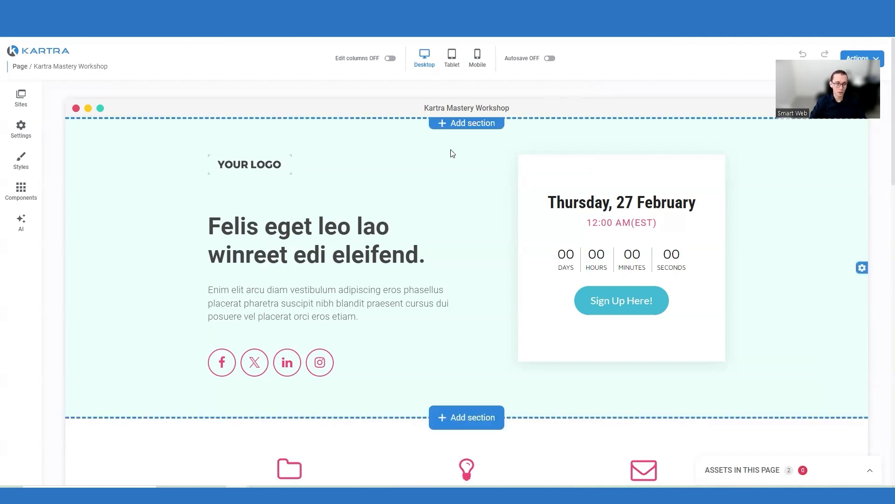
Open the hero headline and the paragraph beneath it for text editing, selecting the whole headline text
mouse_move(261, 173)
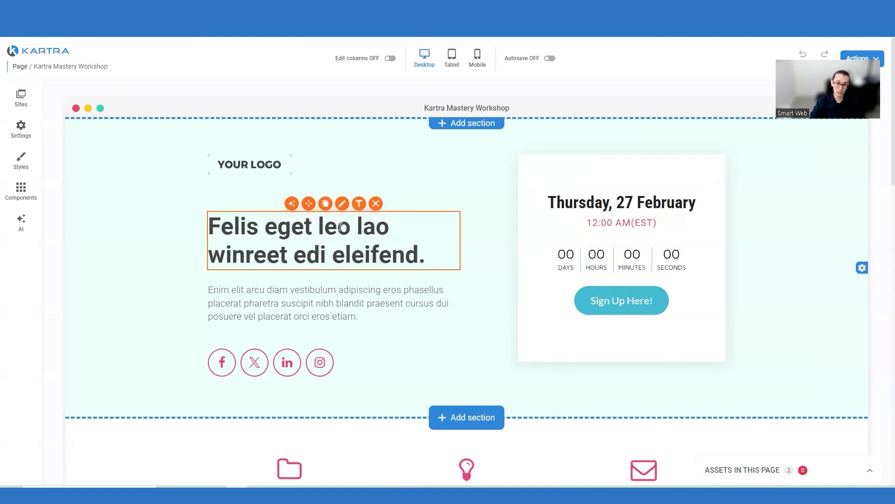
click(361, 204)
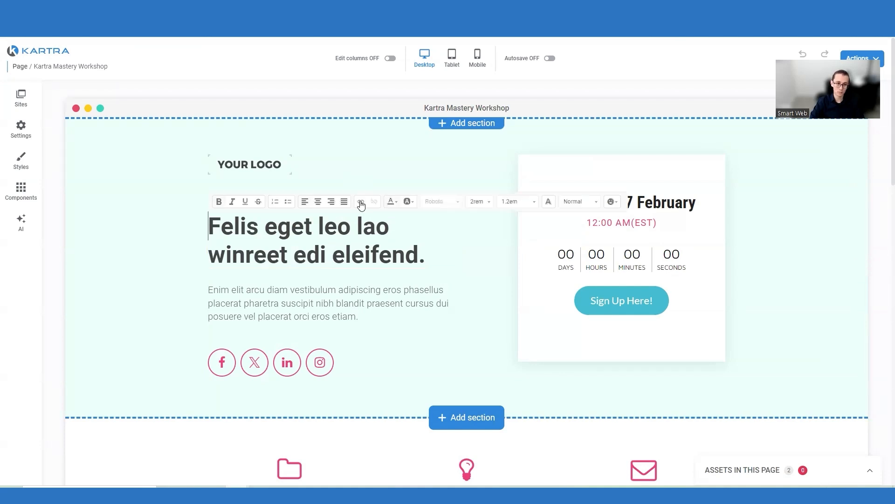
click(333, 234)
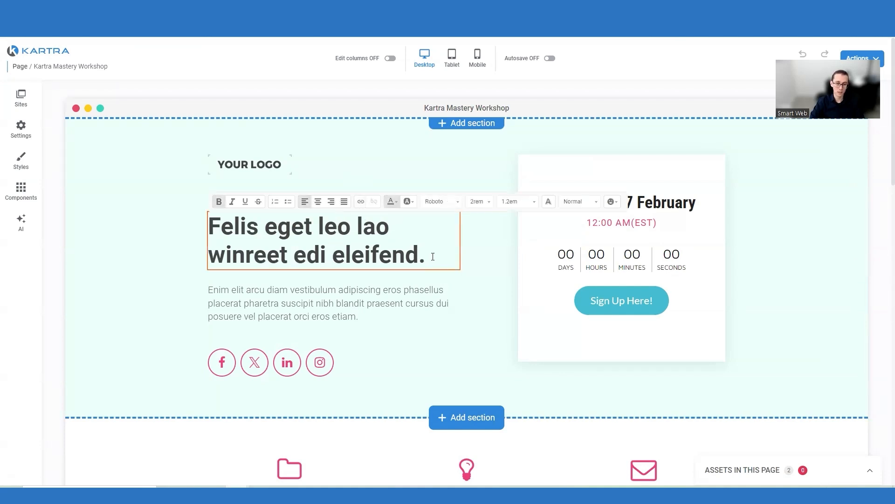
drag(432, 256, 210, 231)
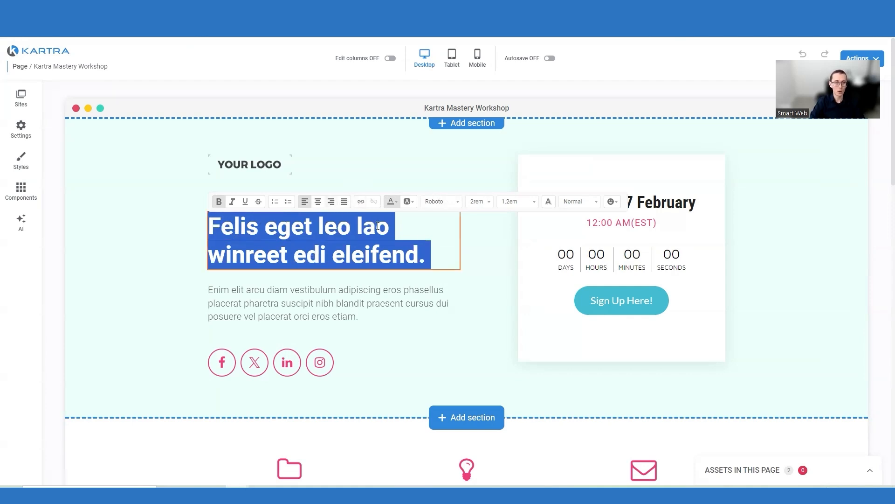
double_click(351, 302)
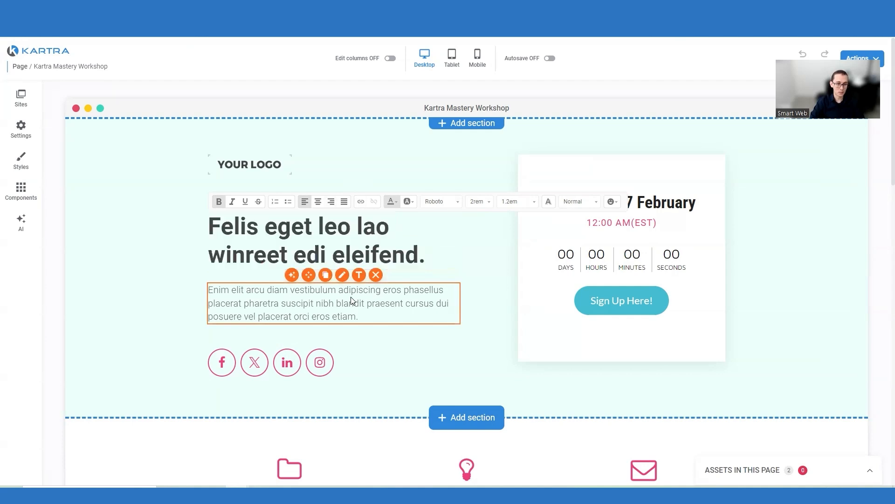
click(389, 290)
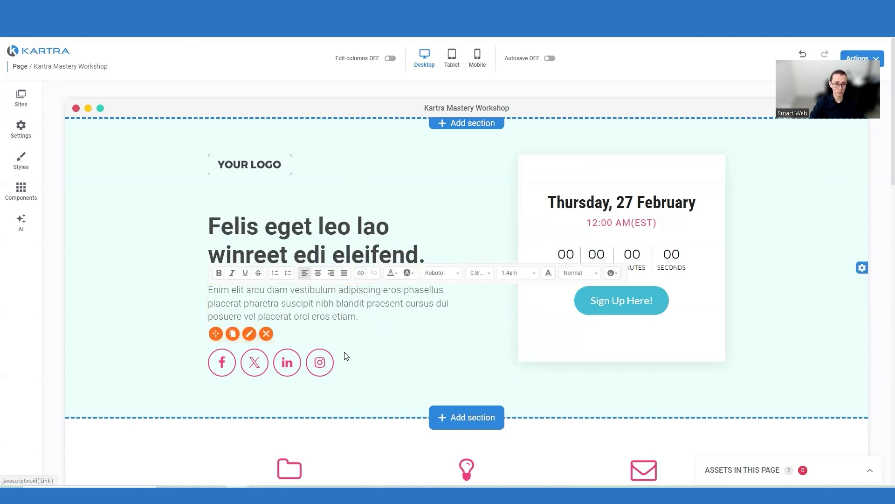
click(493, 345)
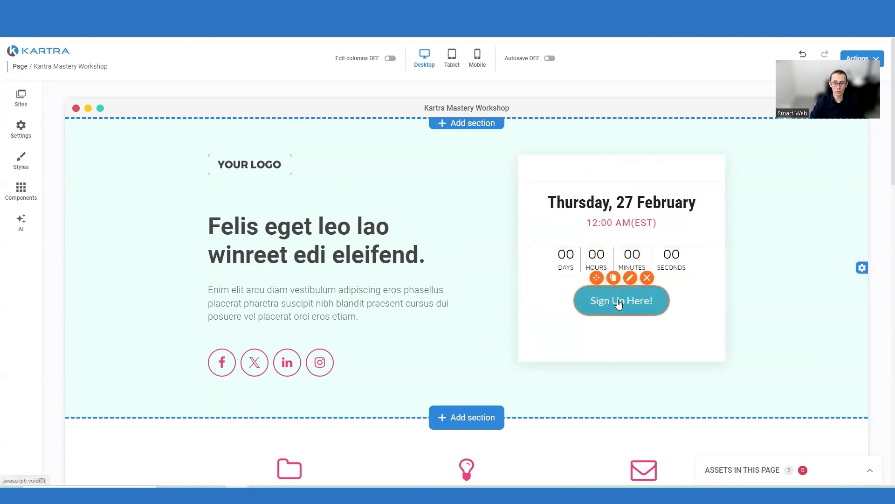
Examine the style settings and link options of the "Sign Up Here!" button
click(630, 278)
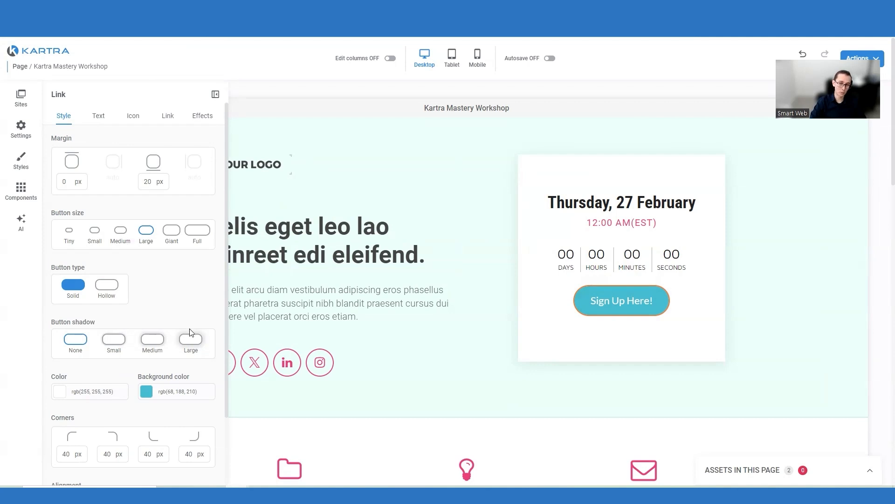
mouse_move(614, 317)
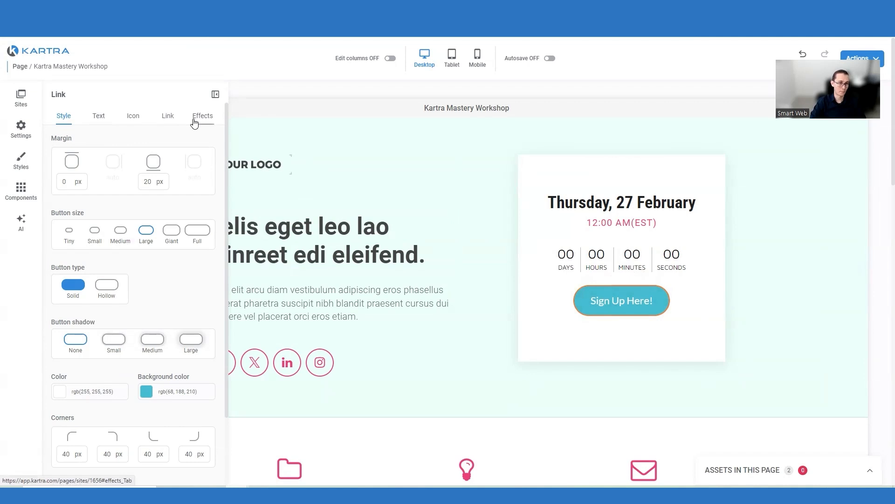
mouse_move(595, 302)
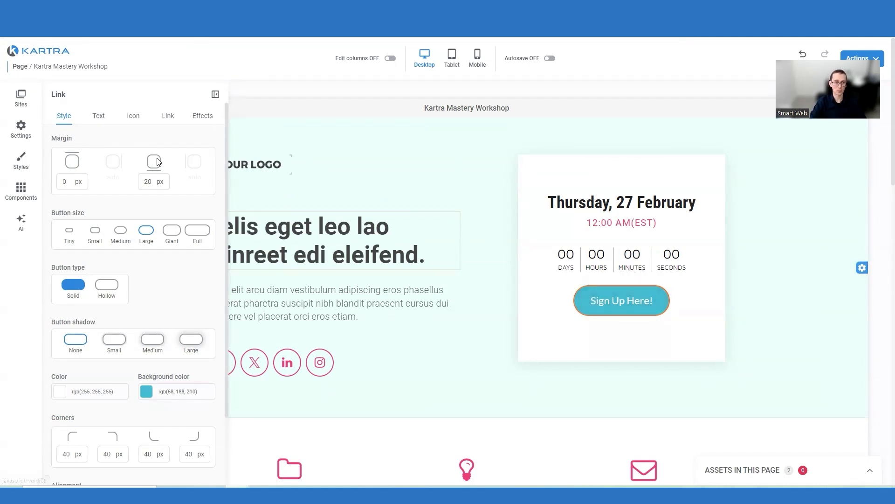
click(168, 121)
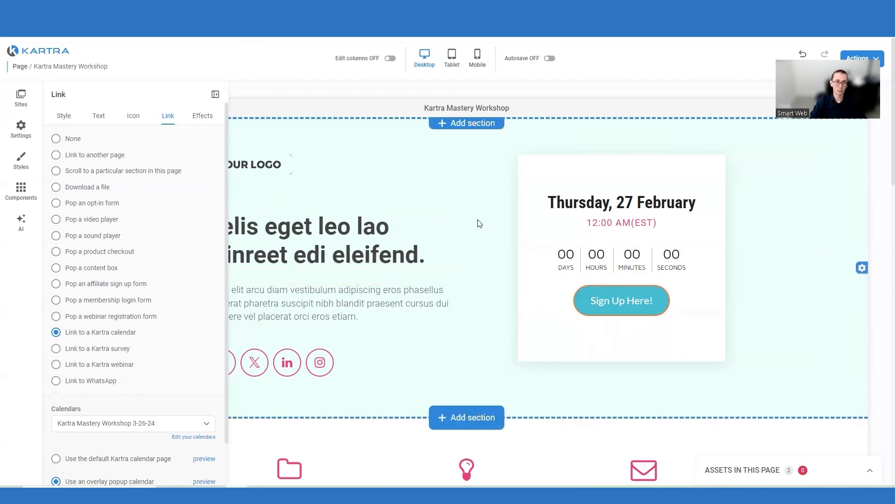
click(480, 231)
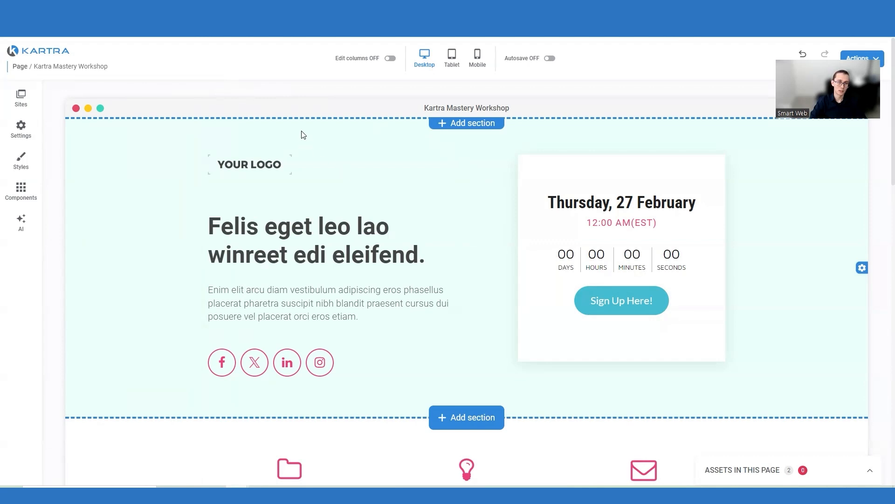
Turn on column editing and look over the style settings of the hero headline's column
click(391, 58)
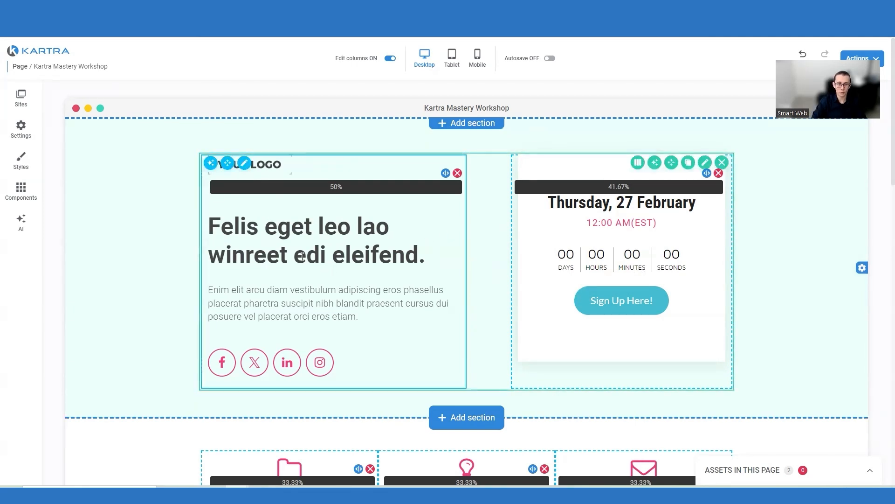
click(244, 163)
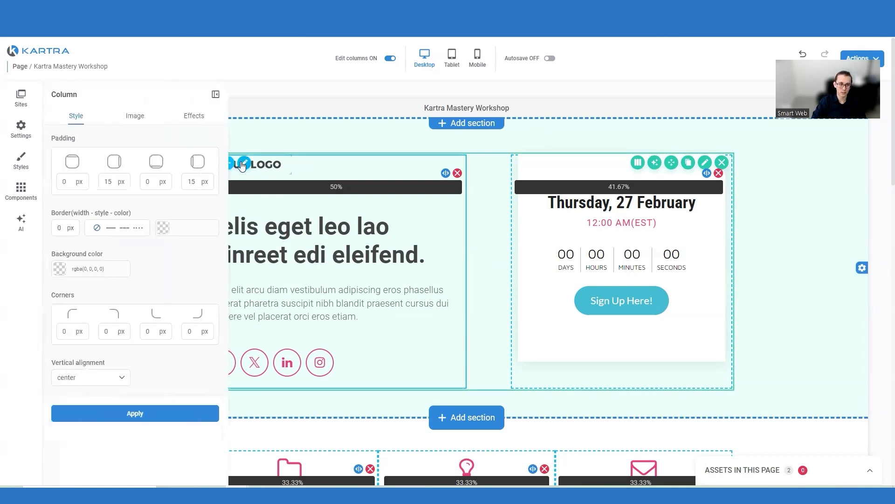
click(230, 88)
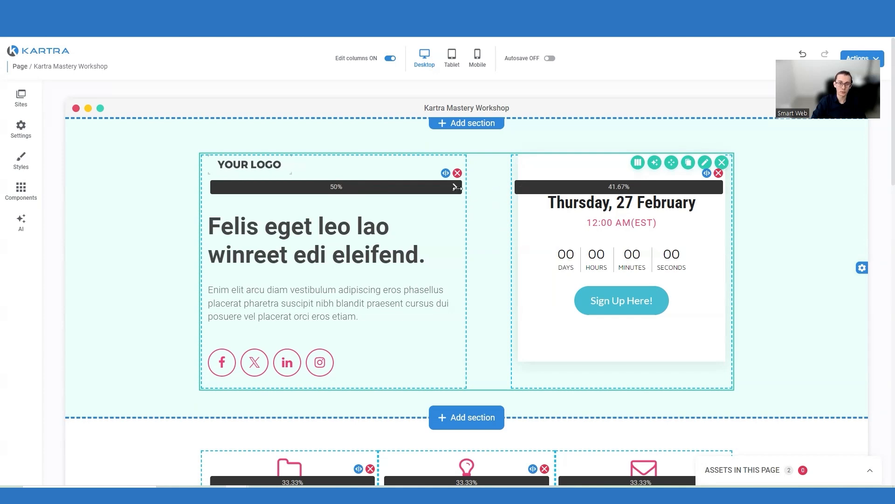
Narrow the hero headline's column to 33.33% and add a 25% wide empty column between it and the countdown column
drag(457, 187, 390, 189)
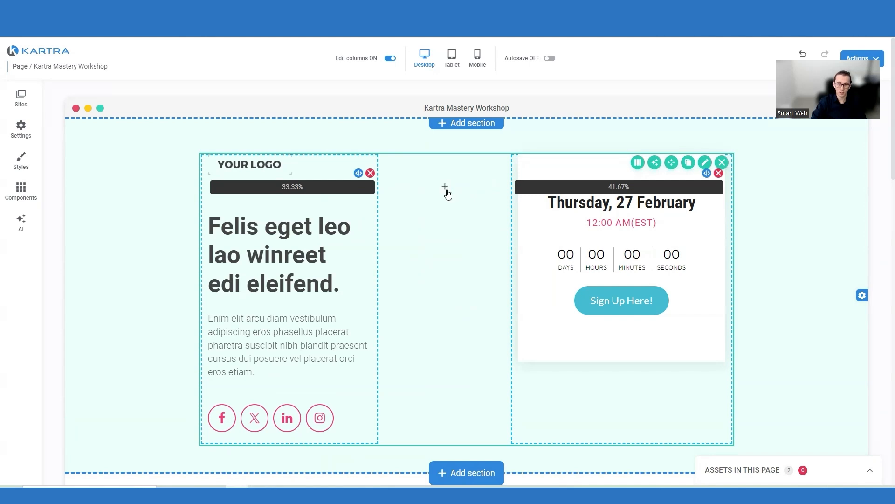
click(445, 187)
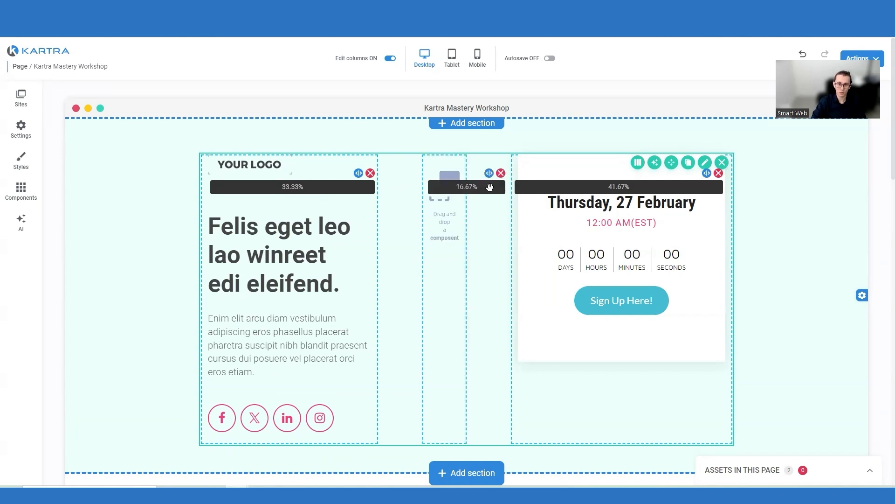
click(489, 187)
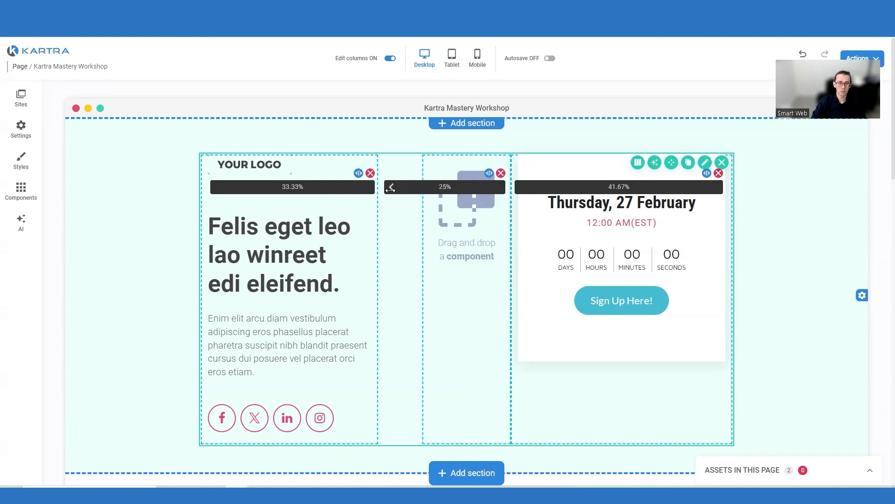
click(391, 187)
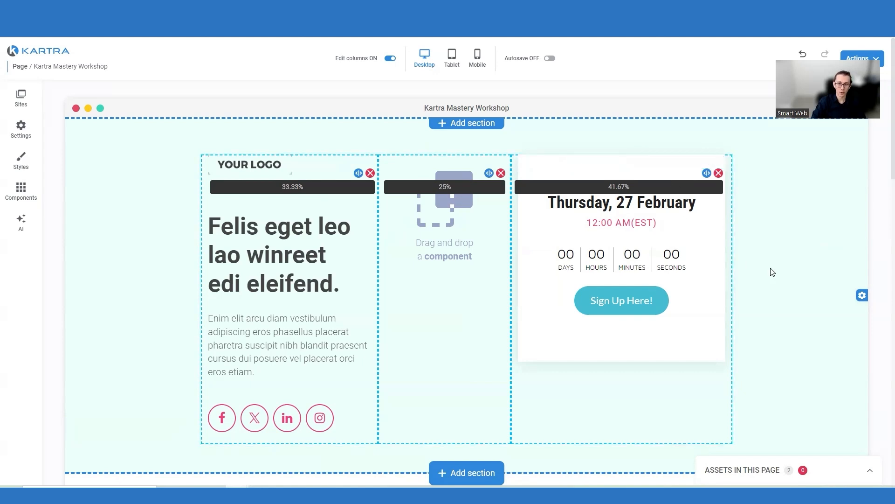
Clone the three-column hero row and try to move the upper copy below the other one
click(689, 164)
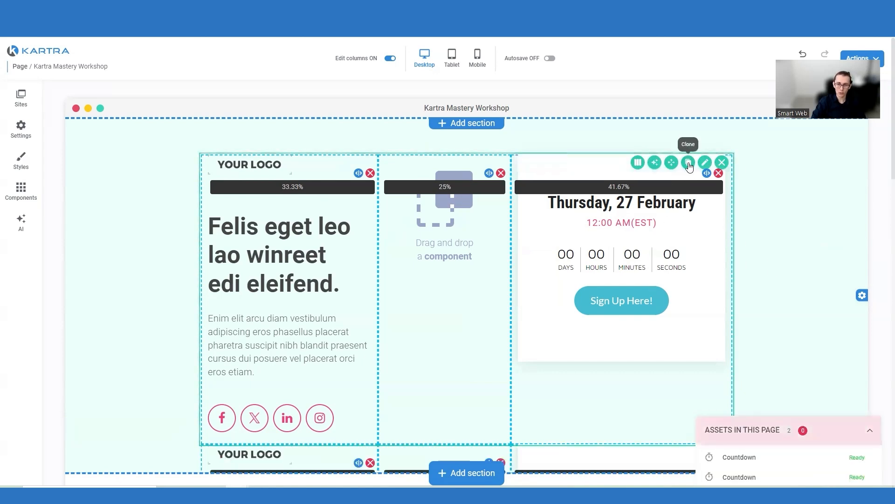
scroll(675, 220, down, 6)
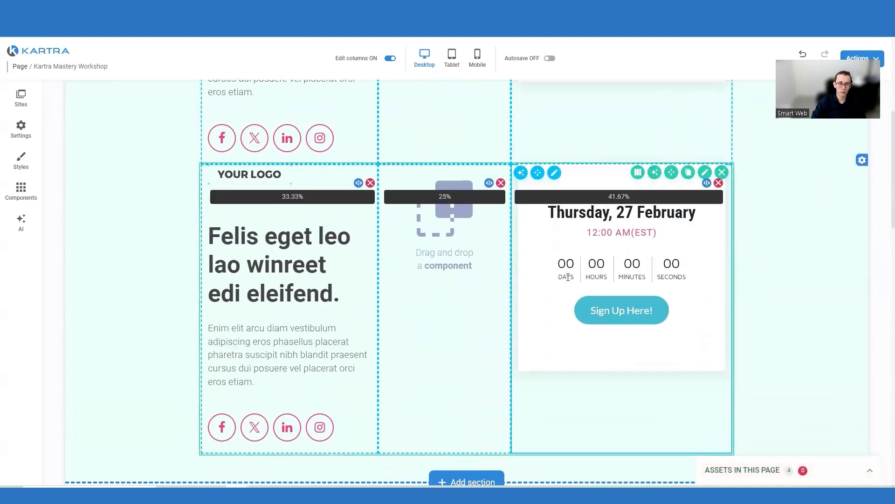
scroll(595, 303, up, 2)
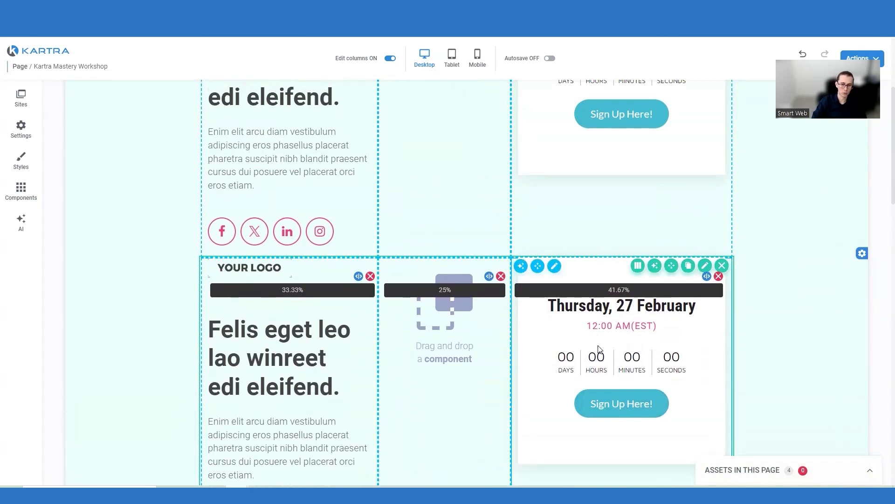
scroll(600, 350, up, 4)
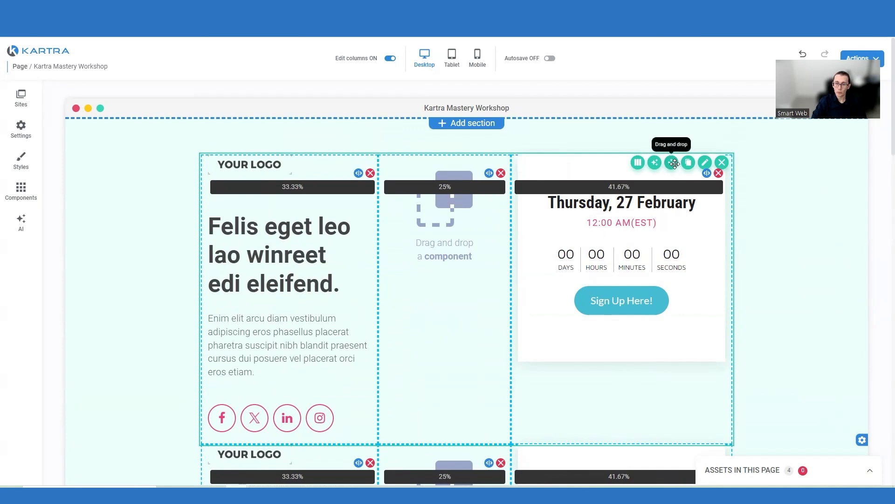
scroll(676, 206, down, 2)
scroll(676, 206, up, 2)
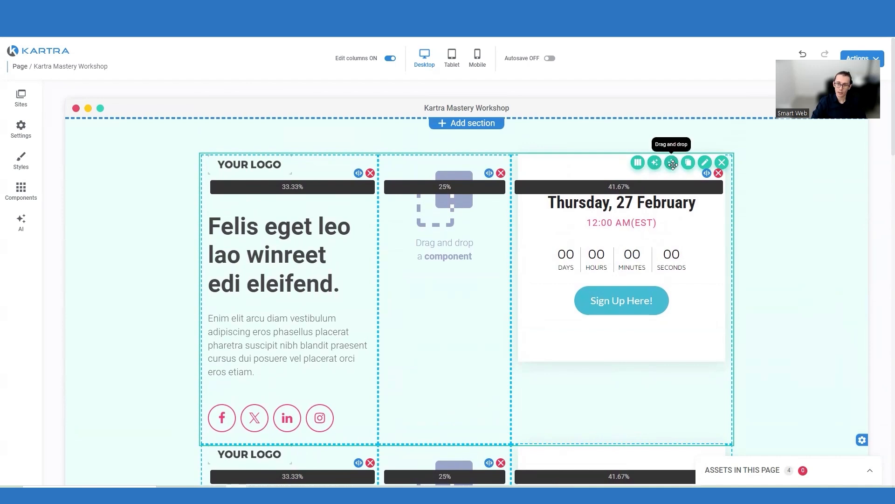
drag(671, 164, 490, 419)
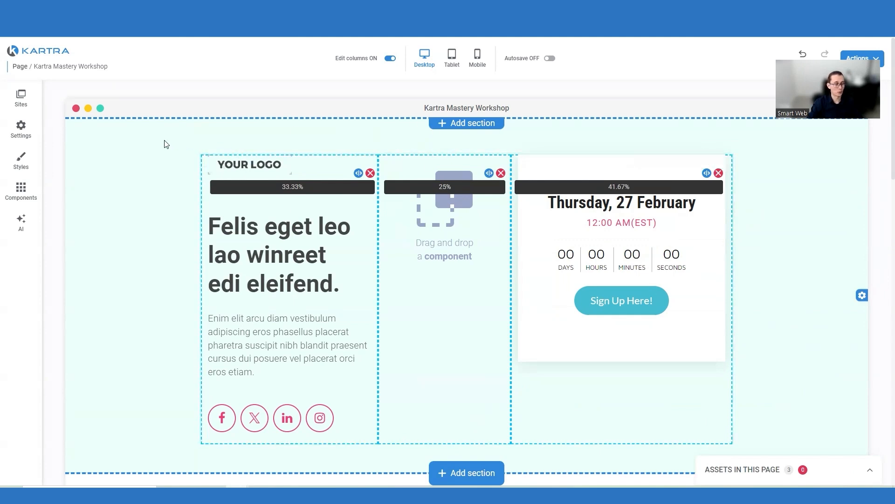
Try to add the Column 8 layout (50%, 25%, 25%) at the hero row, and undo the change
click(24, 191)
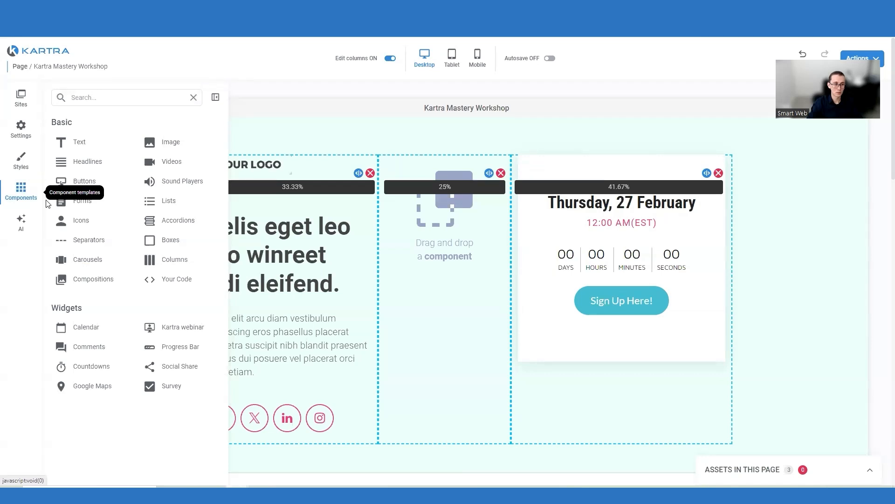
click(157, 262)
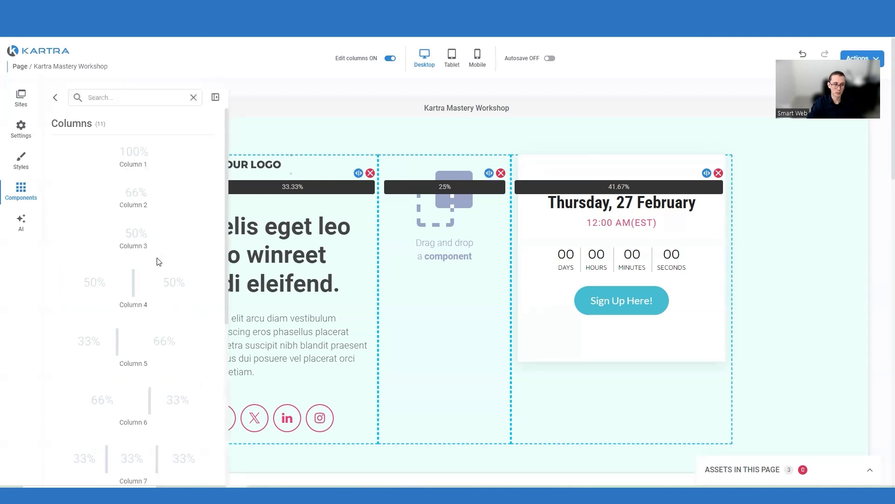
scroll(135, 238, down, 3)
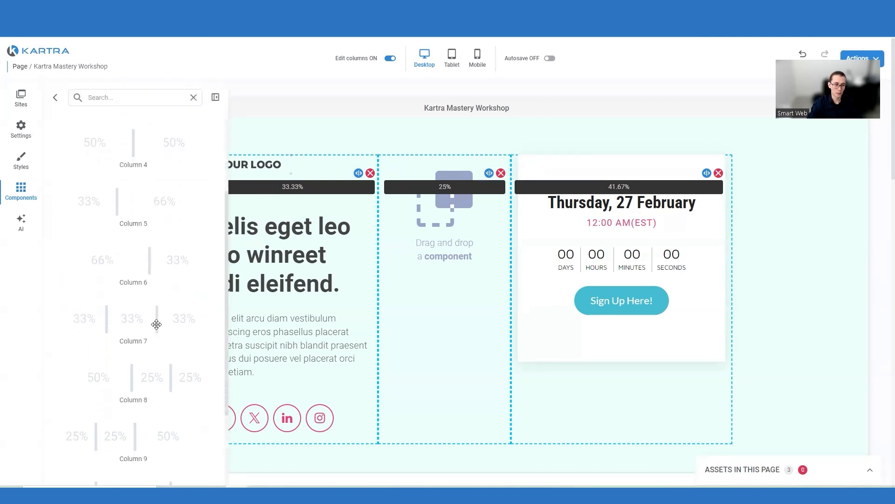
scroll(147, 380, down, 1)
scroll(147, 383, up, 1)
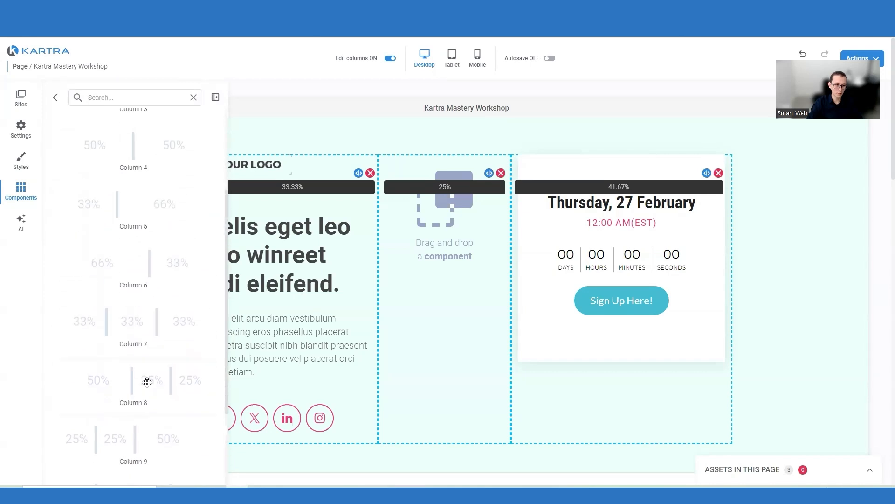
drag(147, 382, 448, 160)
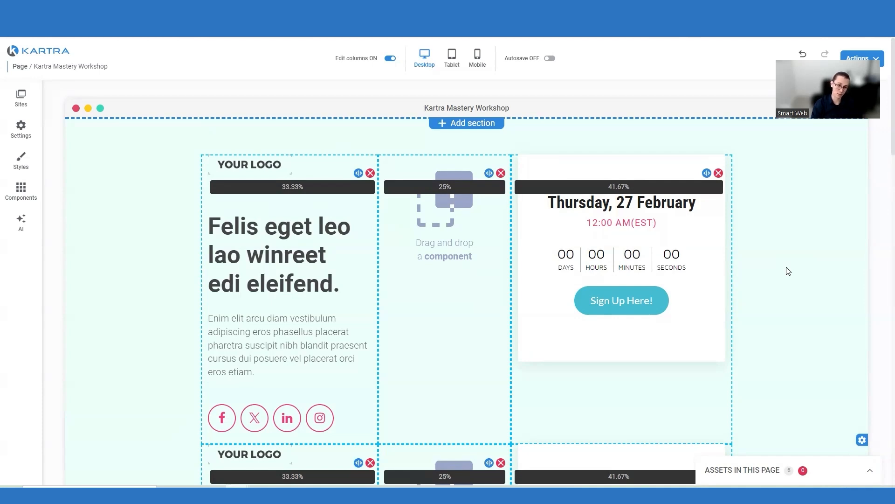
key(ctrl+z)
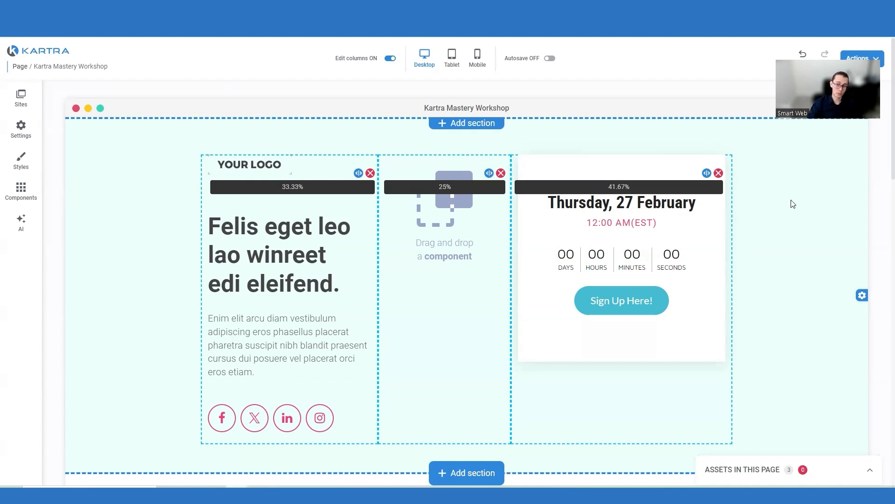
Look over the sections below the hero and clone the three-column hero row within its section
scroll(791, 201, down, 8)
scroll(777, 260, down, 3)
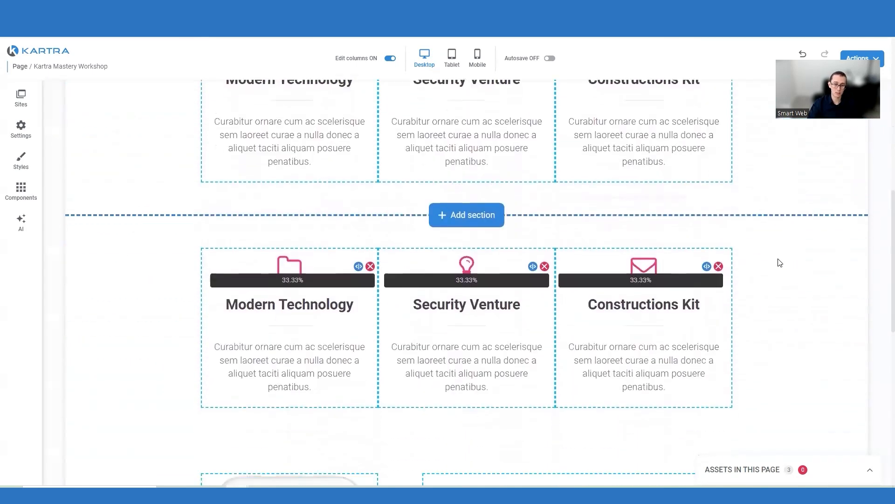
scroll(762, 286, up, 10)
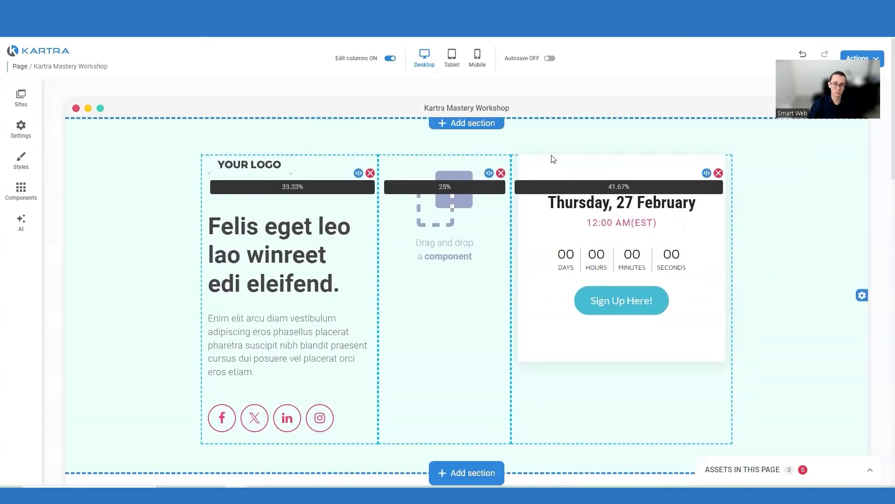
mouse_move(663, 176)
click(689, 163)
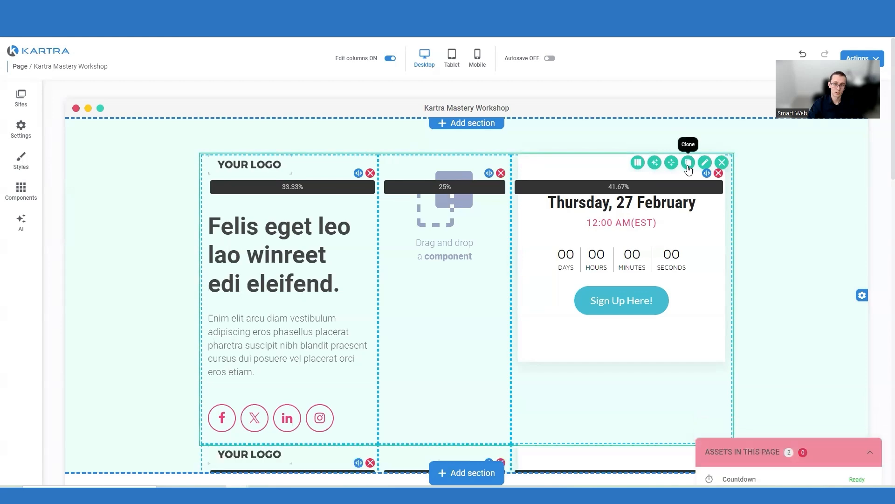
scroll(755, 184, down, 5)
scroll(764, 318, up, 4)
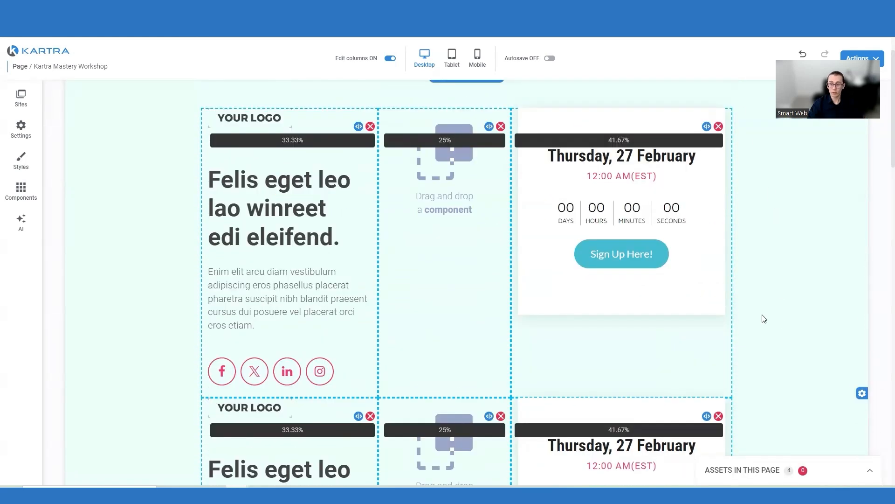
Set the hero section's background color to dark green, rgb(0, 122, 98), and apply it
scroll(764, 319, down, 1)
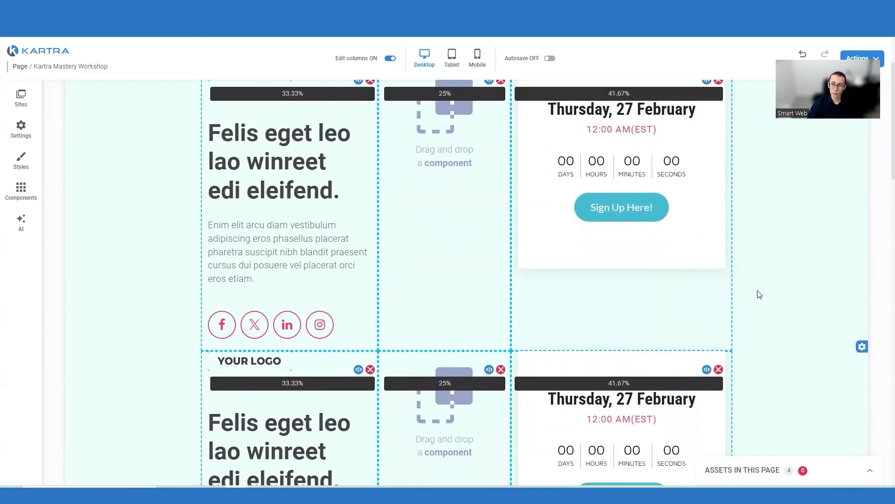
click(861, 349)
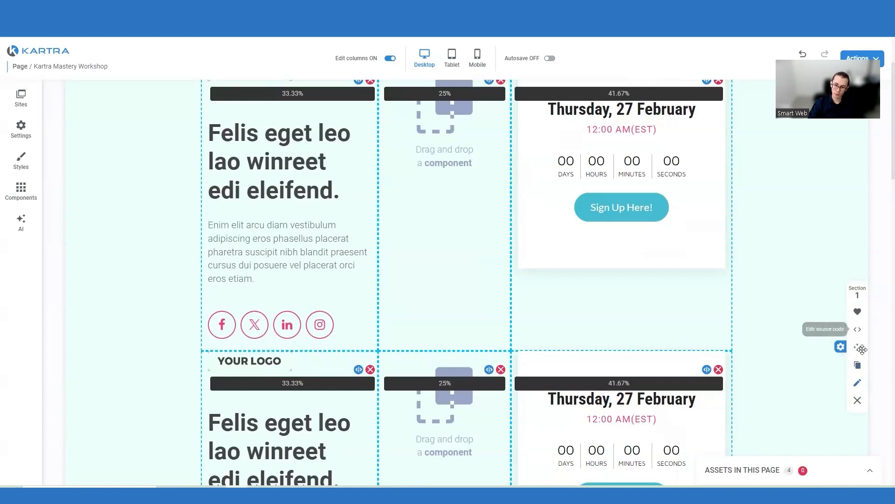
click(858, 383)
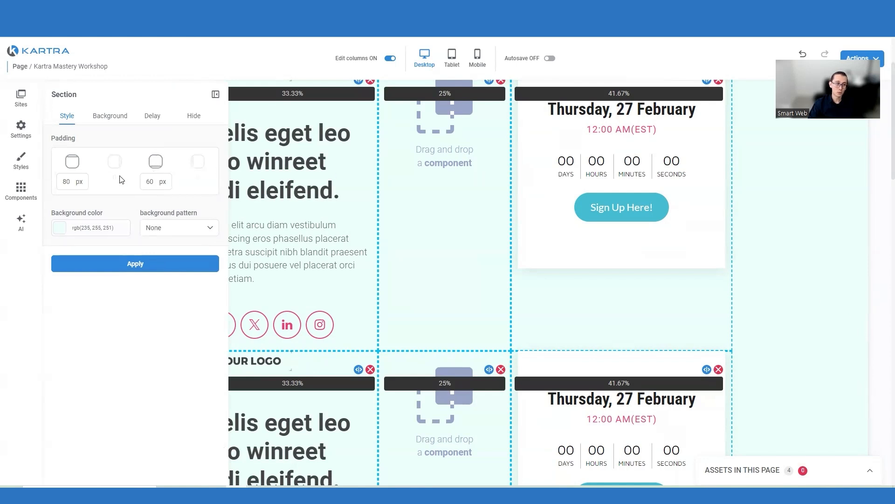
click(99, 228)
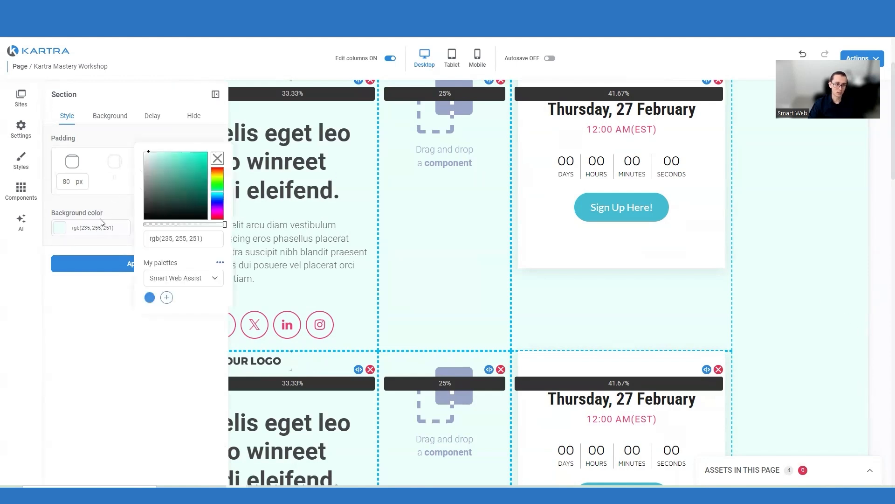
click(83, 229)
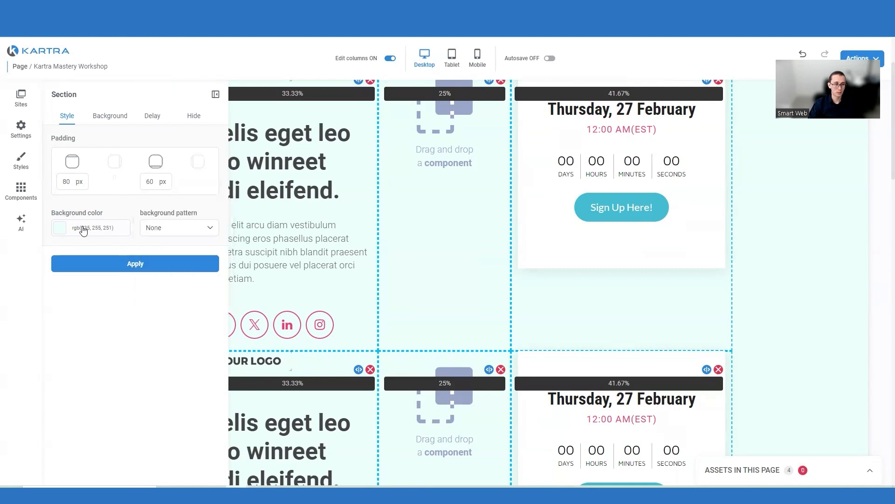
click(83, 230)
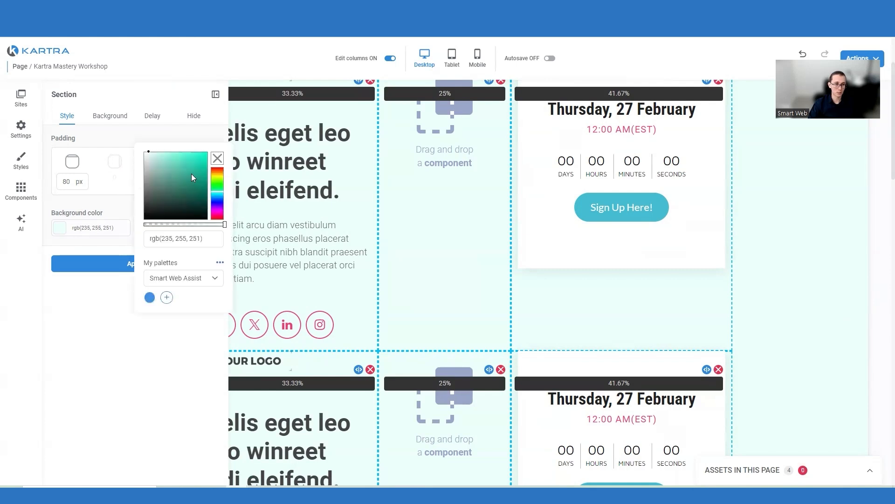
drag(192, 175, 230, 219)
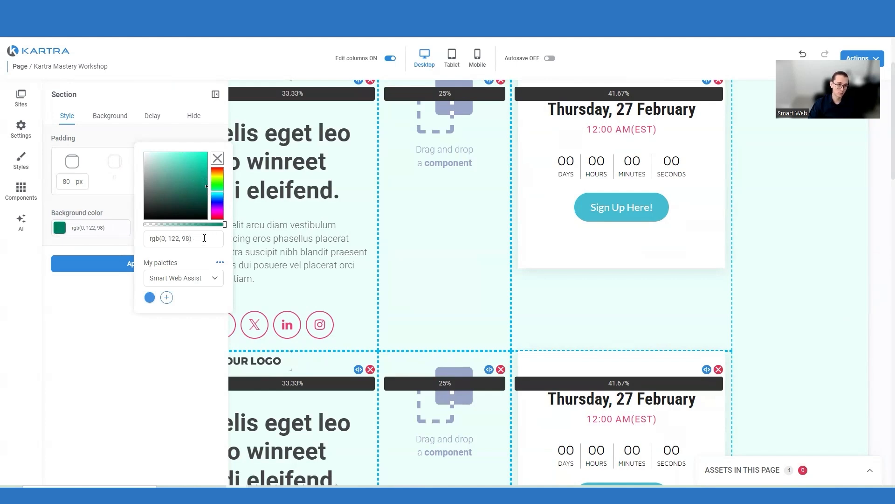
click(94, 263)
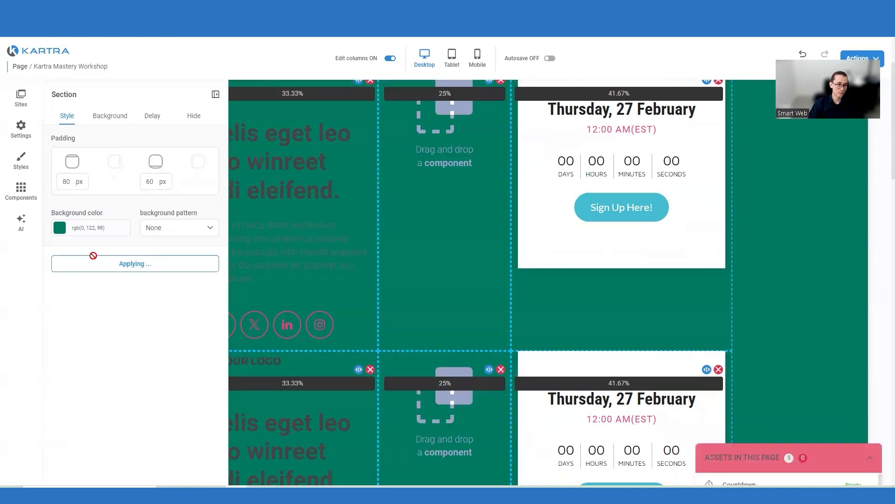
Change the hero section's background color to light blue, rgb(188, 235, 255), and apply it
click(92, 228)
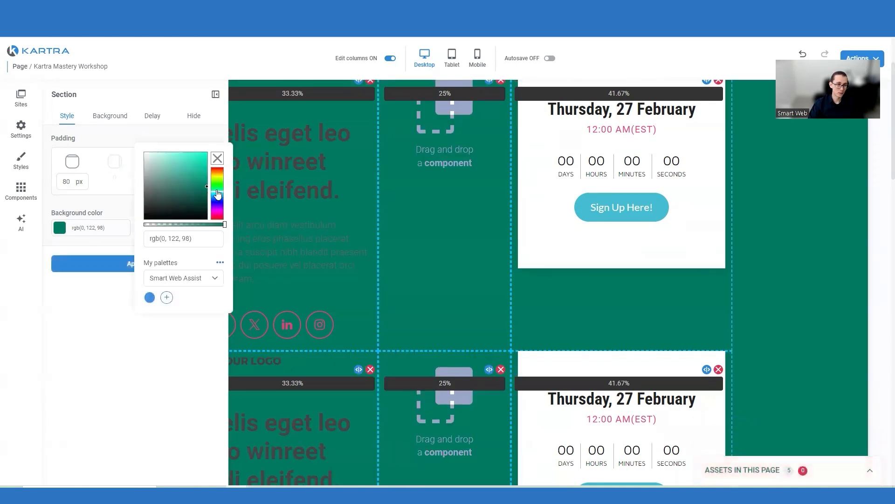
drag(218, 194, 166, 147)
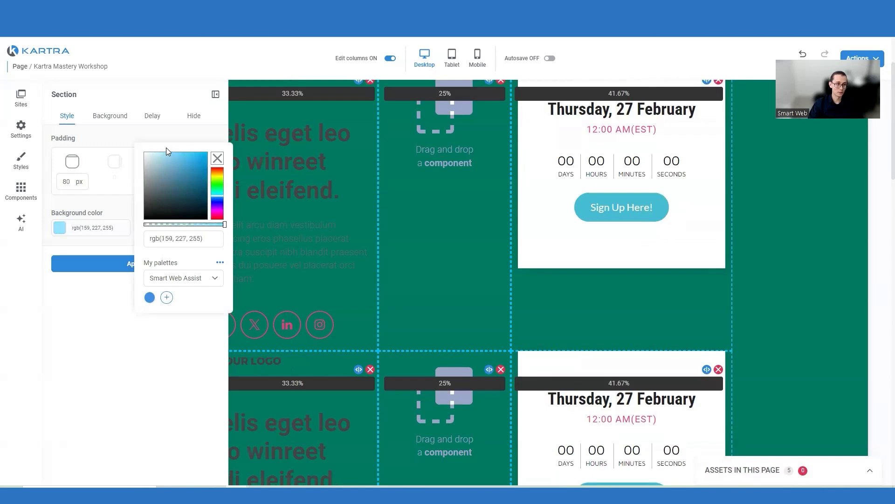
click(114, 271)
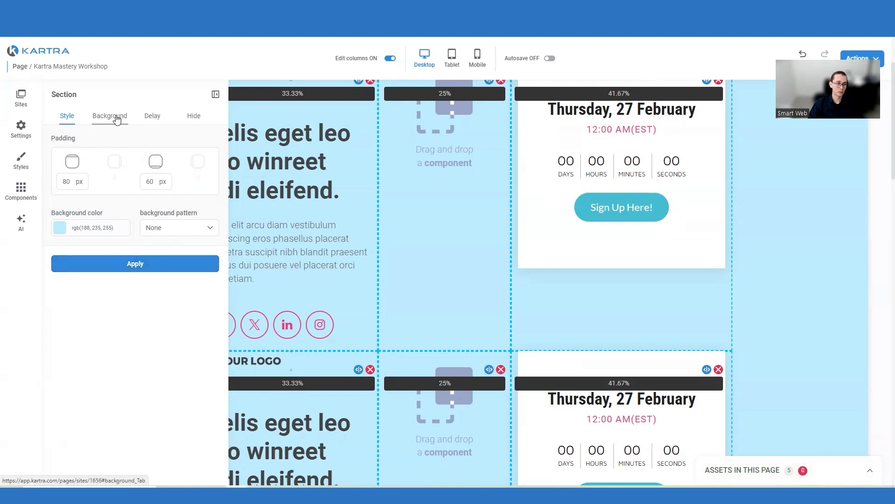
Browse the royalty free images, and apply blue_and_white_striped_textile from the user gallery as the hero section's background image
click(114, 120)
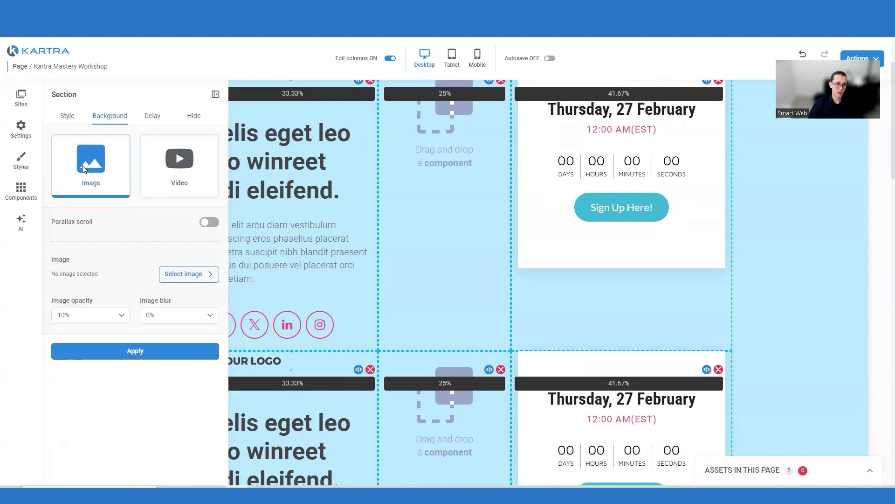
click(187, 274)
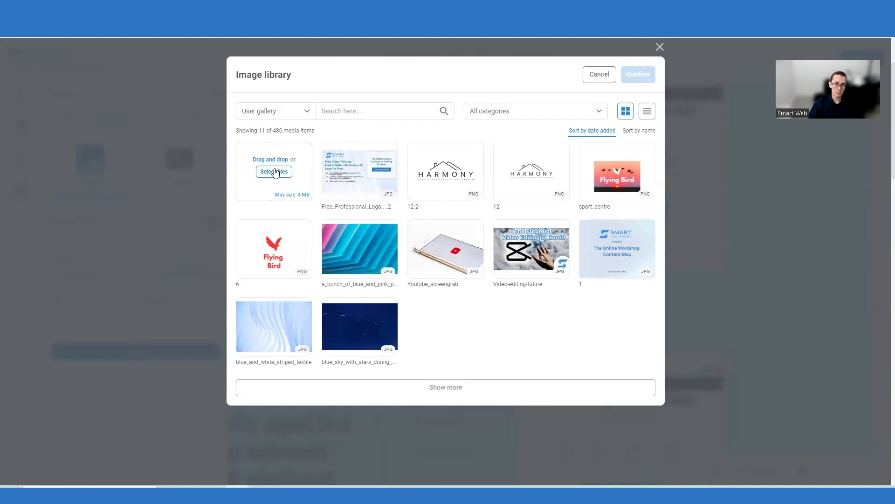
click(300, 111)
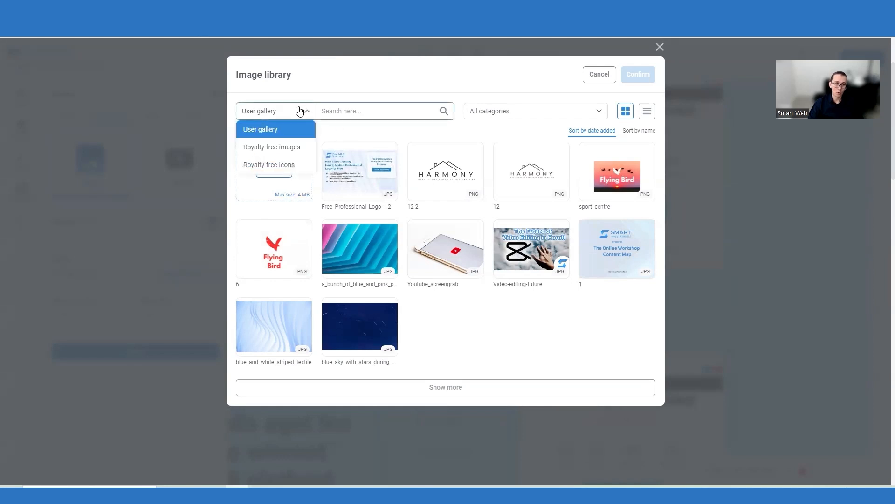
click(294, 149)
mouse_move(499, 156)
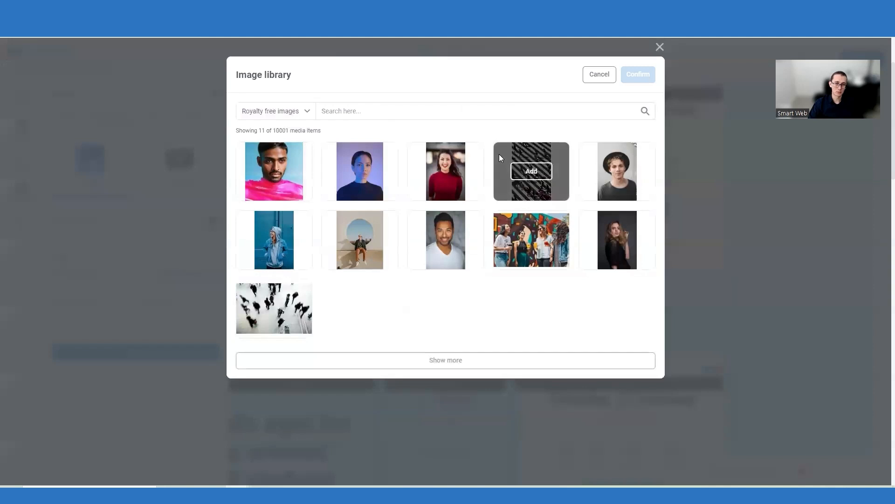
click(268, 112)
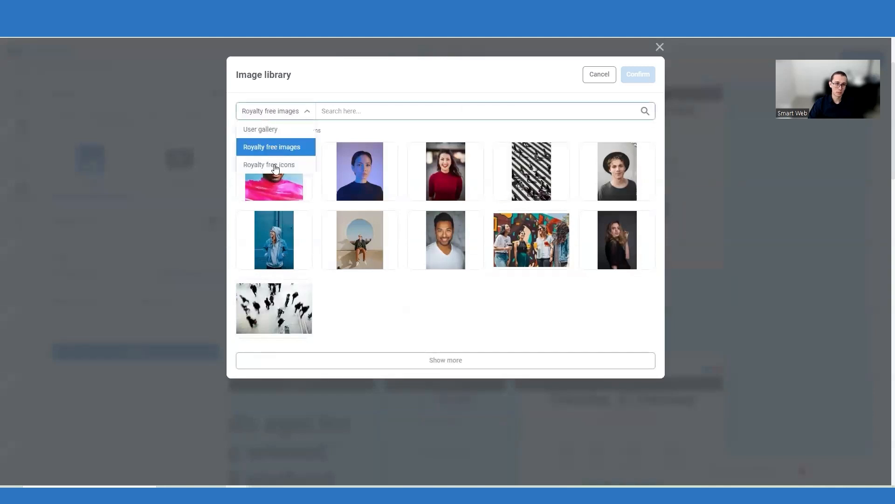
click(272, 129)
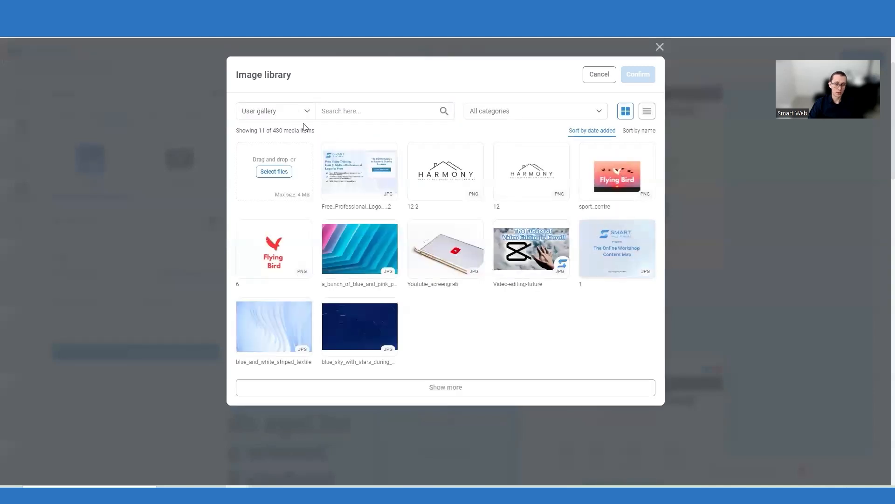
mouse_move(300, 326)
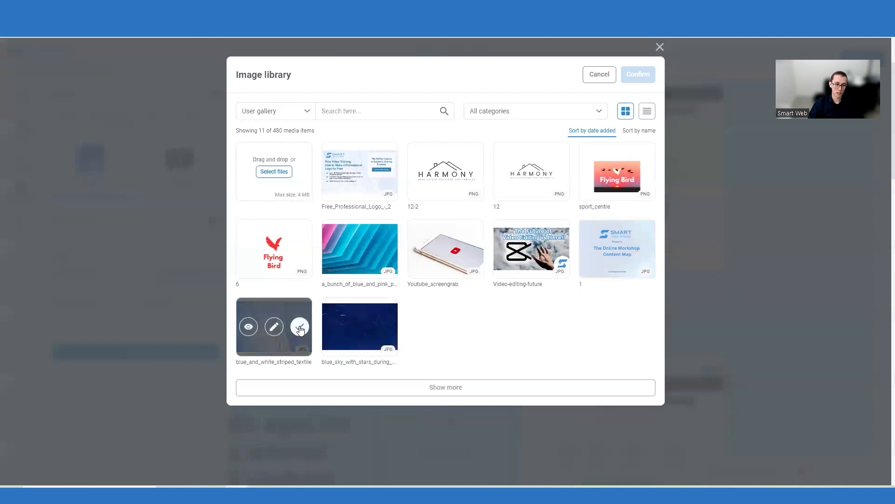
click(300, 327)
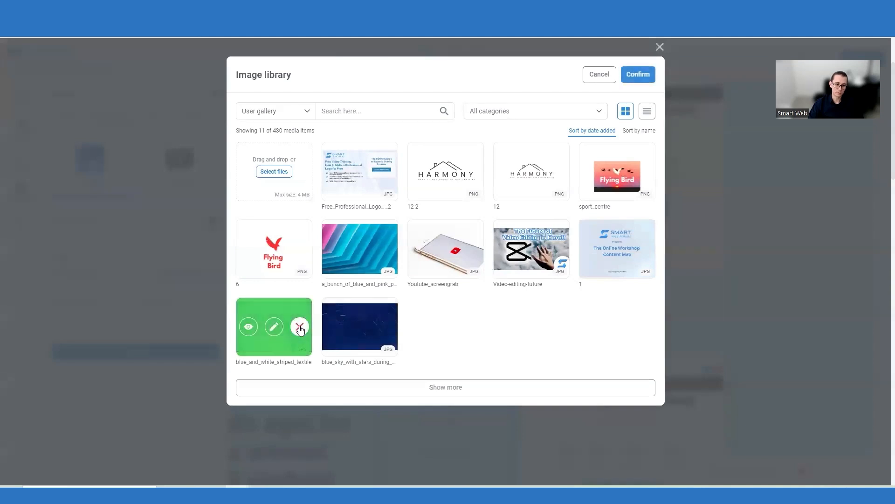
click(638, 76)
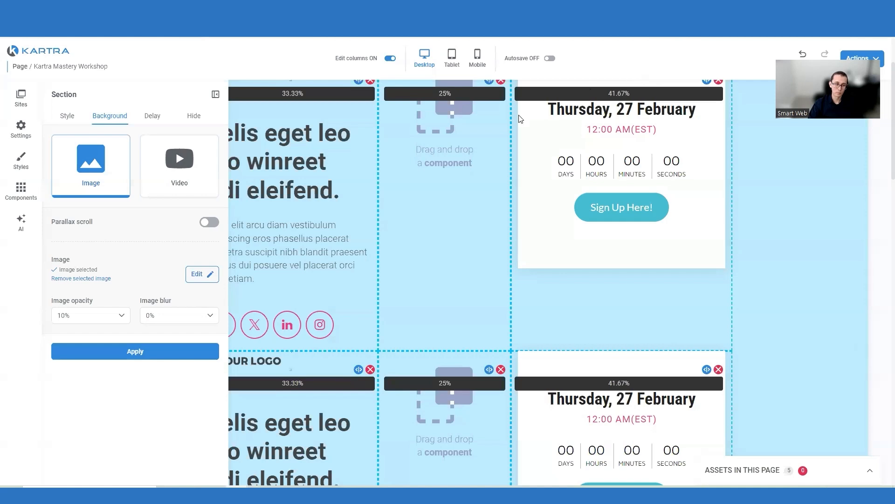
click(166, 352)
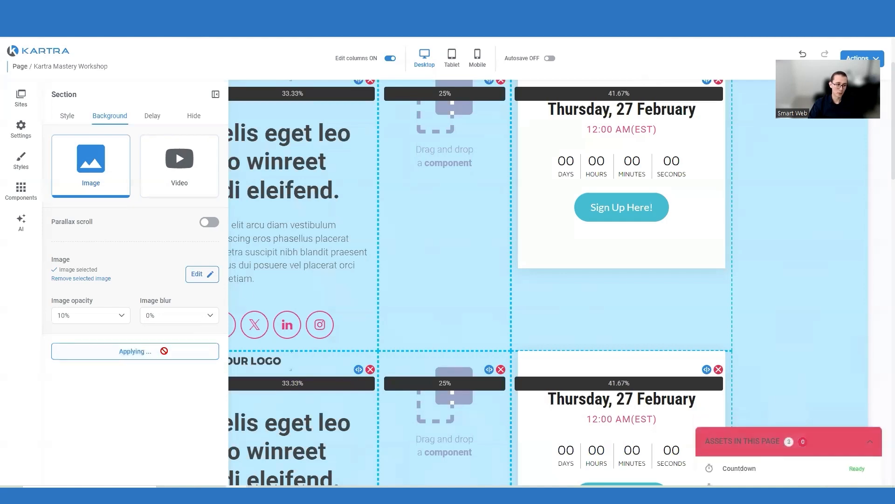
Set the section background image's opacity to 100% and apply it
click(121, 315)
scroll(93, 382, down, 2)
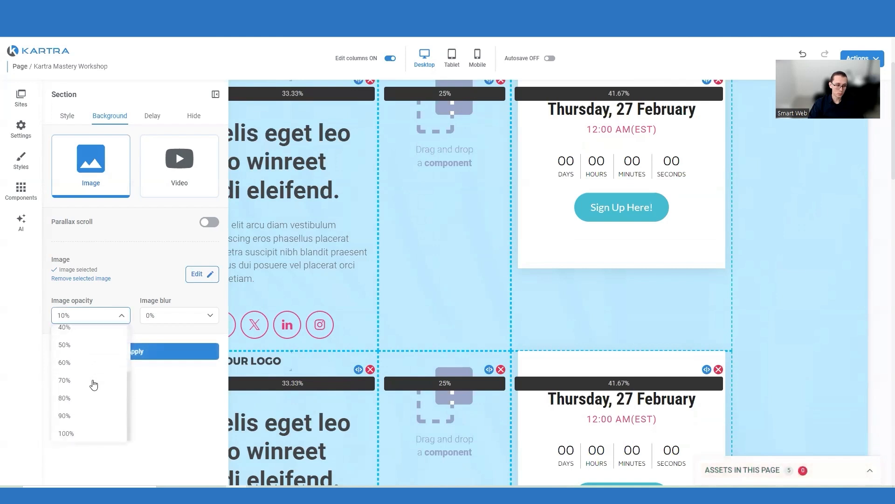
click(82, 435)
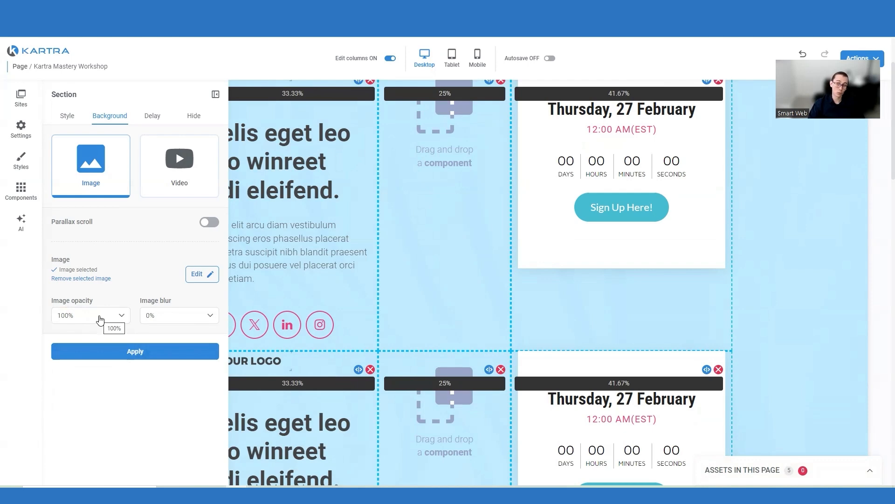
click(113, 354)
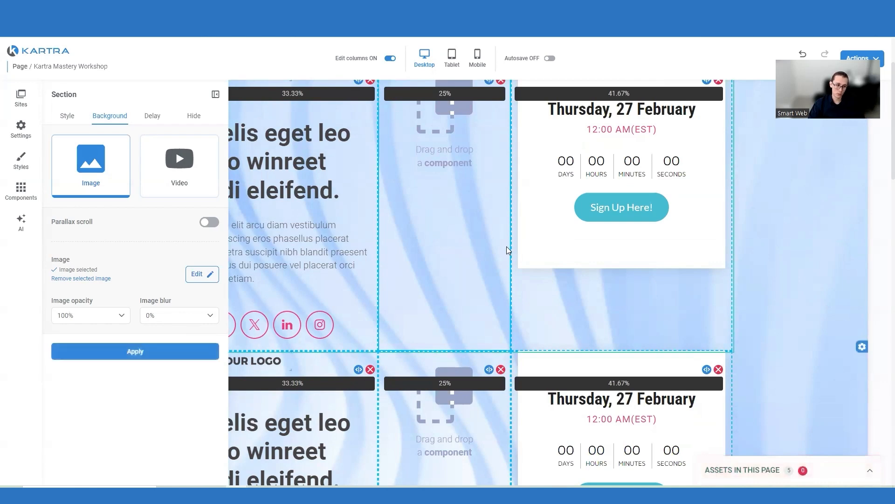
Set the opacity of the section's background image to 50% and apply the change
click(113, 321)
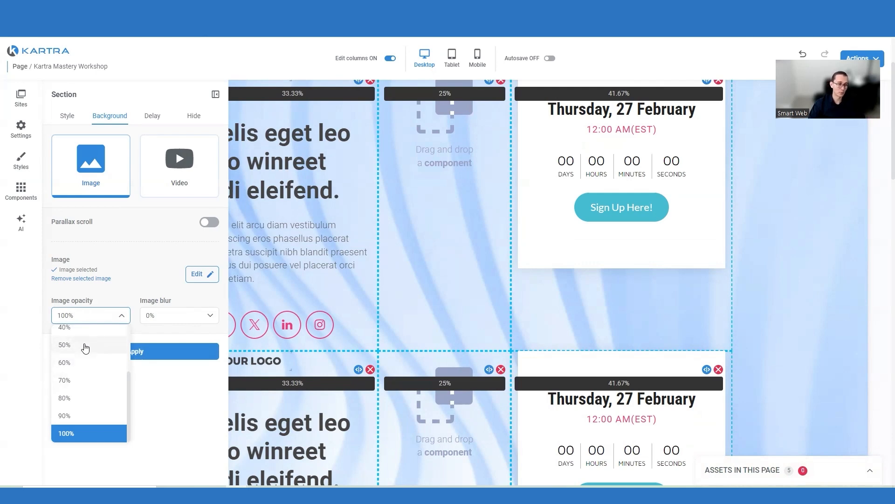
click(65, 345)
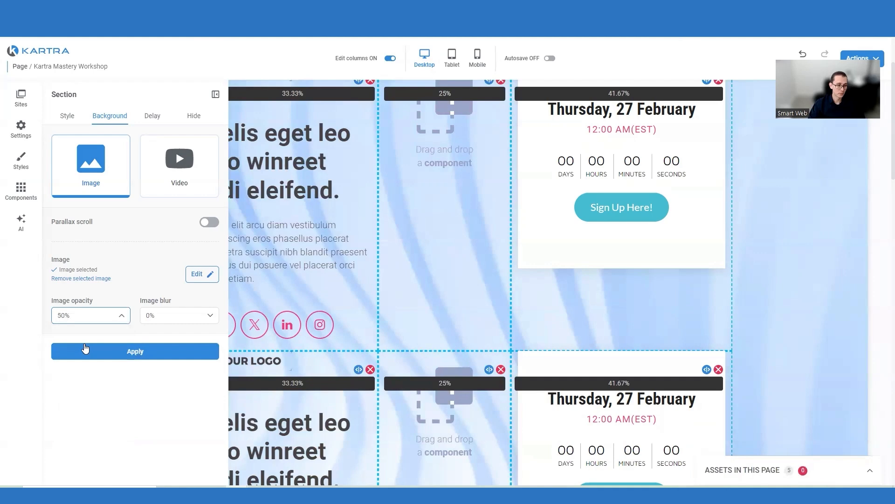
click(121, 351)
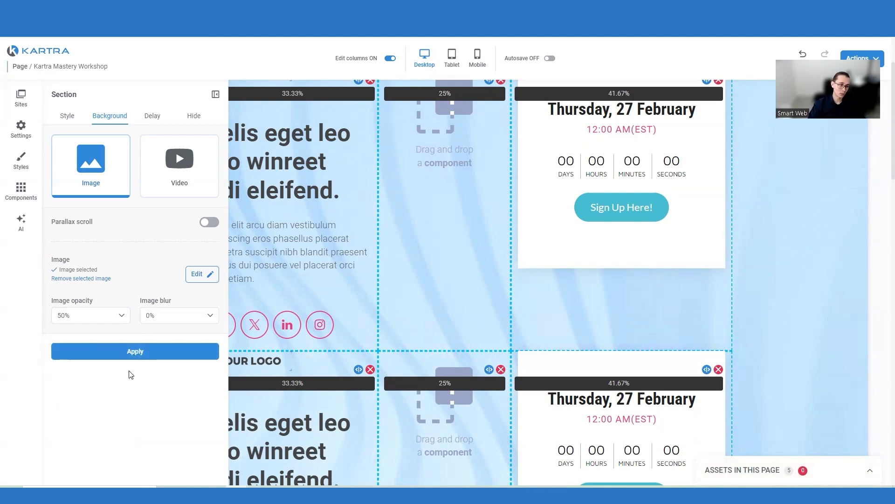
click(130, 354)
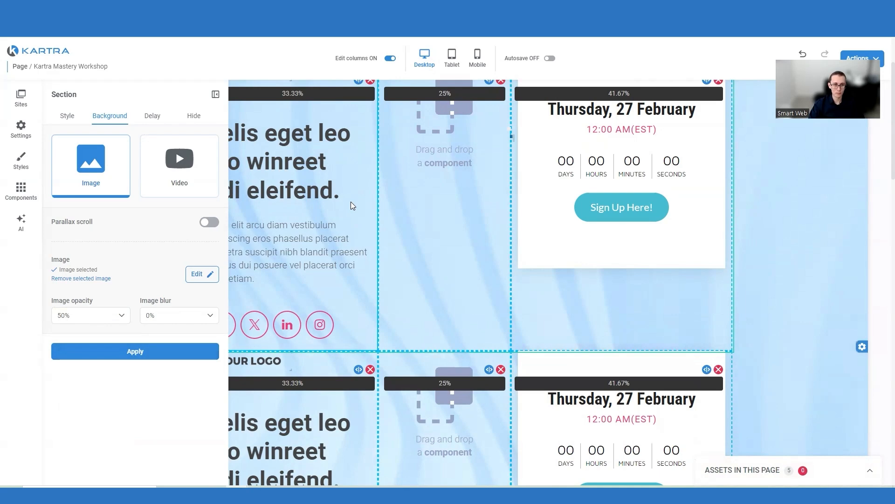
click(155, 358)
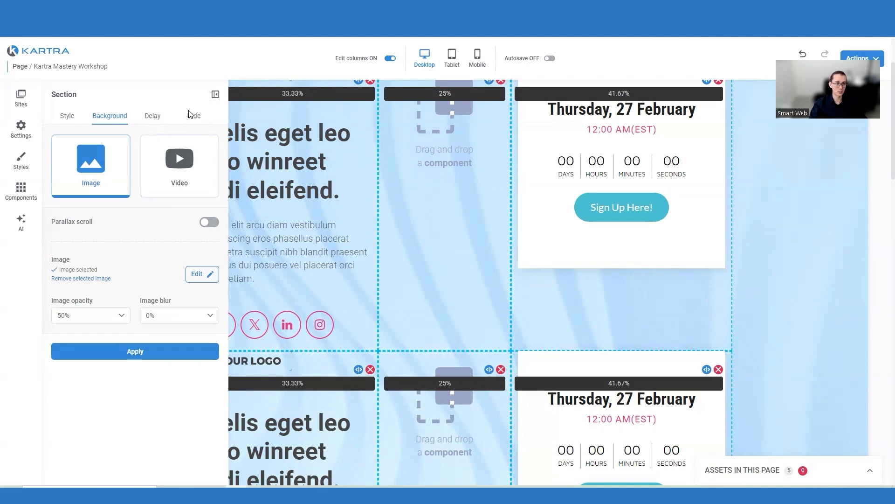
Review the hero section's Delay and Hide options, and close the section settings
click(153, 115)
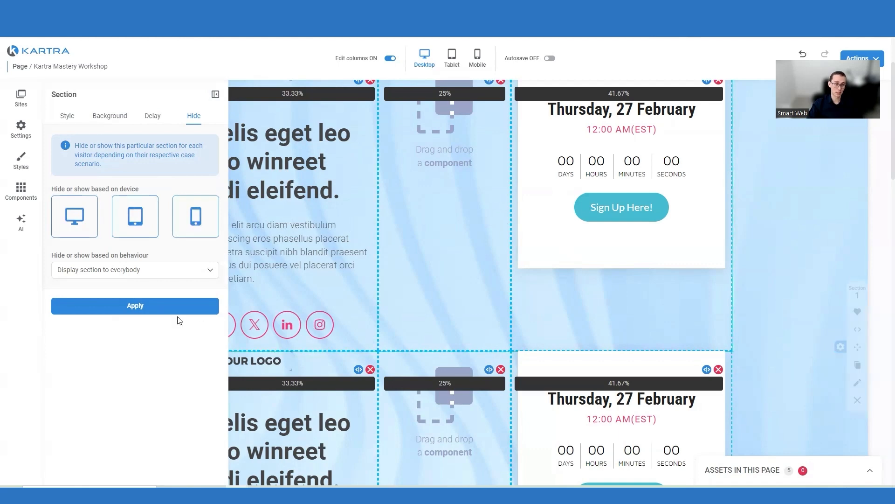
click(216, 95)
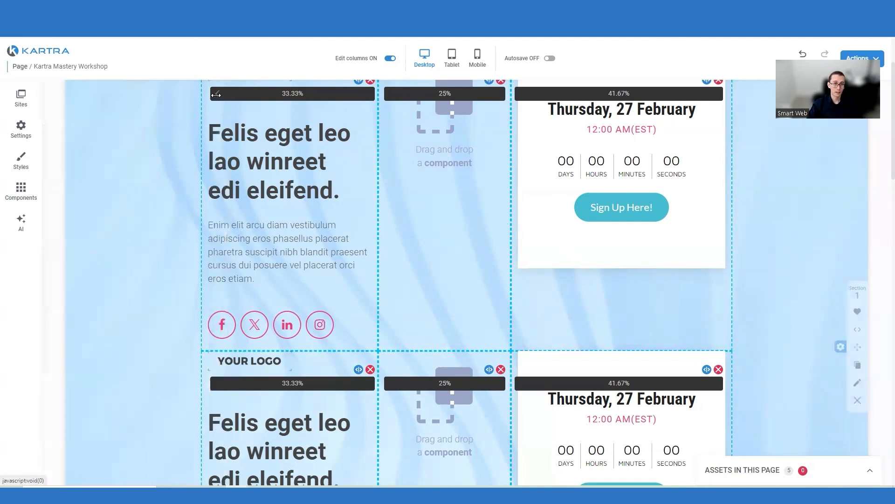
Preview the page in the tablet and mobile views, and examine how the hero section's columns stack on mobile
click(452, 56)
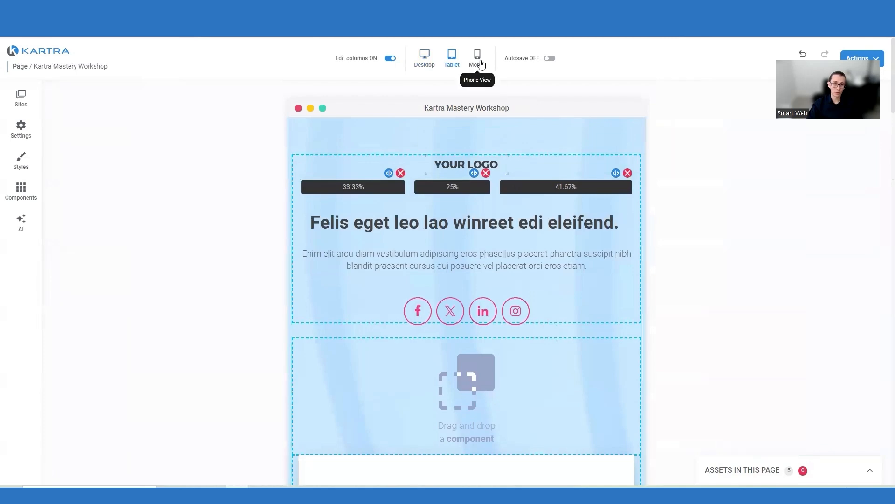
click(479, 61)
scroll(516, 313, down, 3)
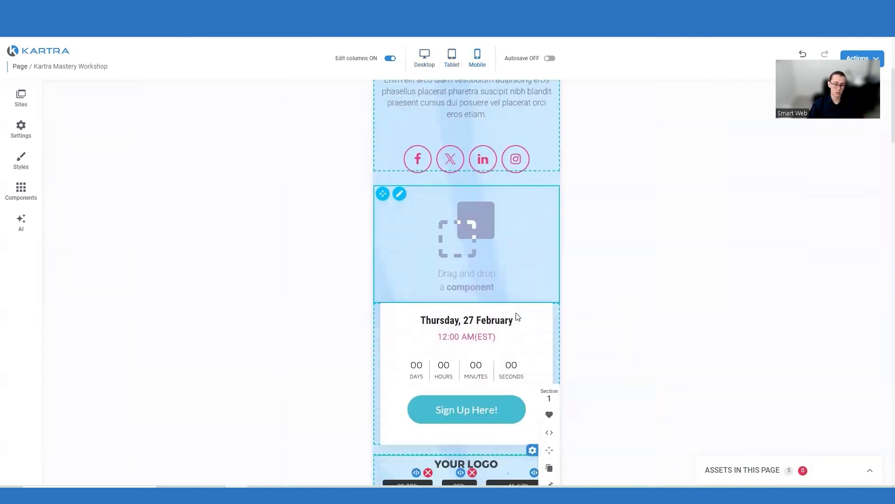
scroll(517, 313, down, 10)
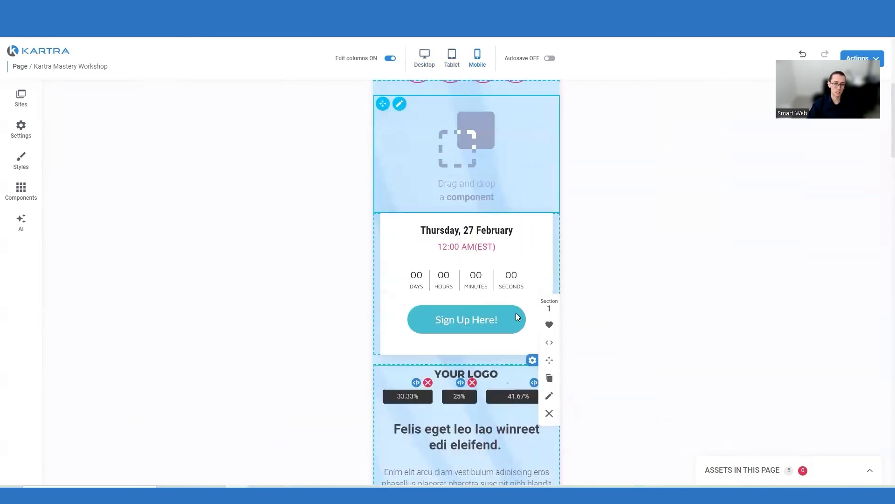
scroll(515, 313, up, 5)
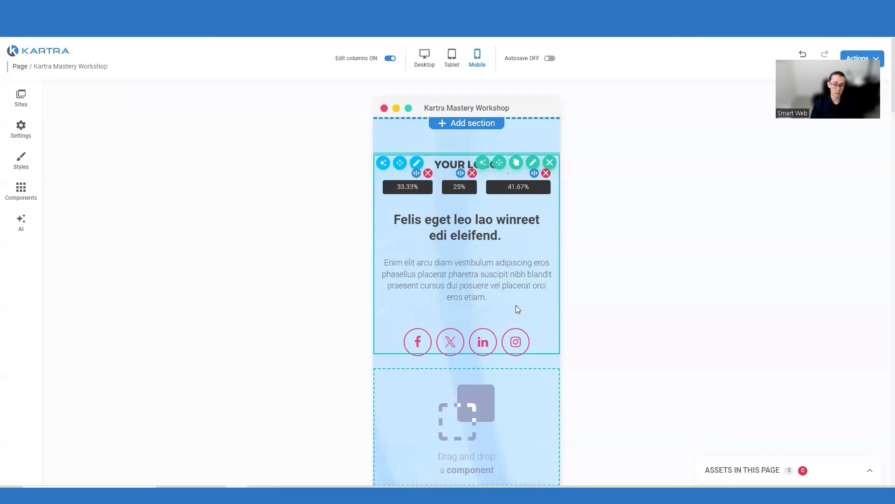
Compare the page layout across the desktop, tablet and mobile views
click(424, 57)
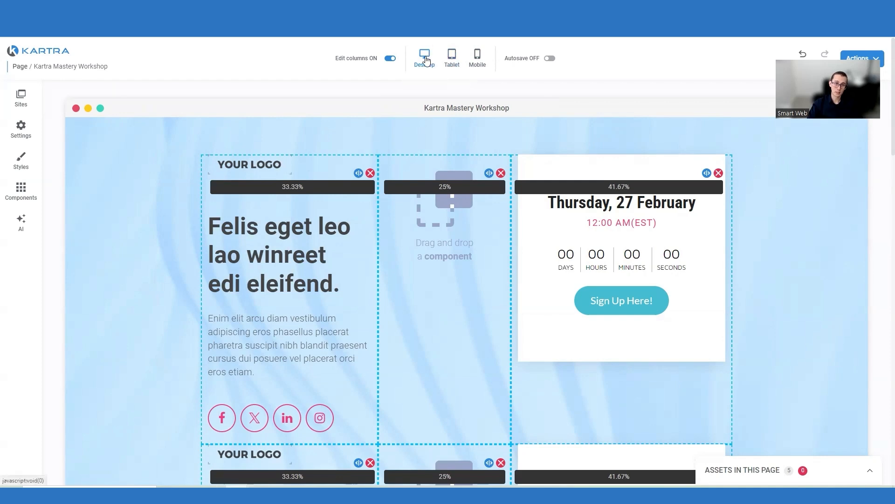
click(451, 56)
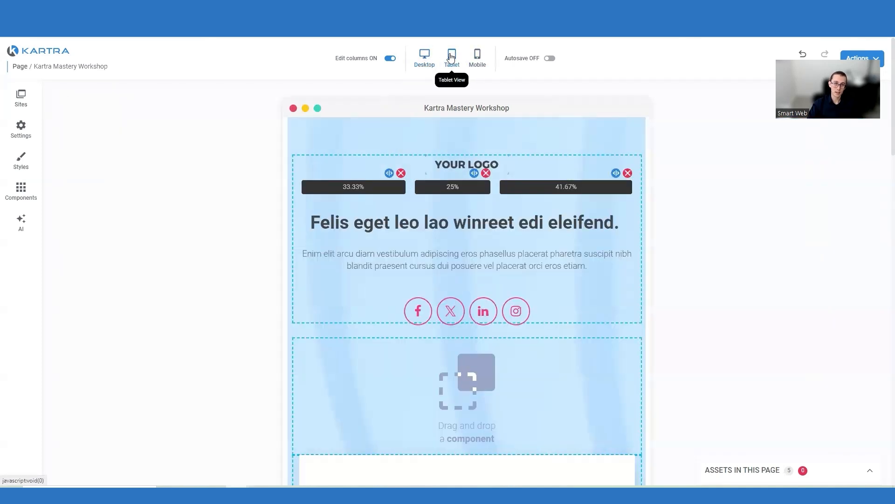
click(476, 57)
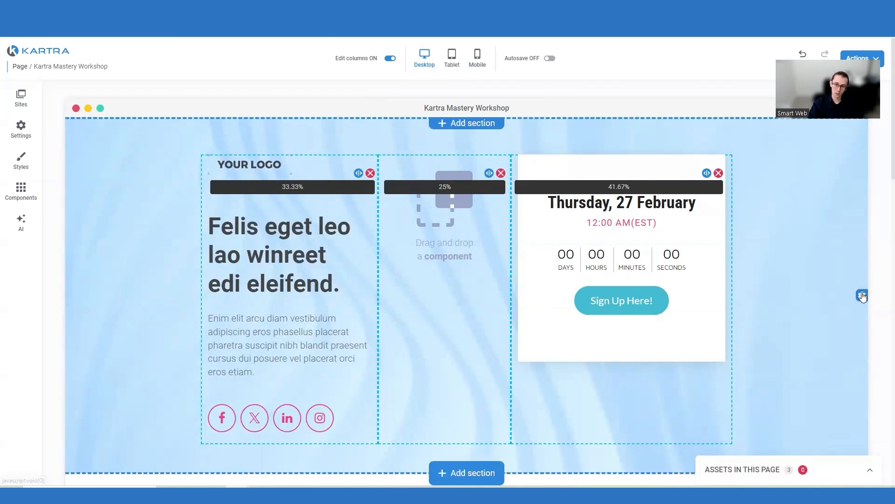
Clone the hero section in the desktop view and check the copy placed beneath the original
mouse_move(860, 295)
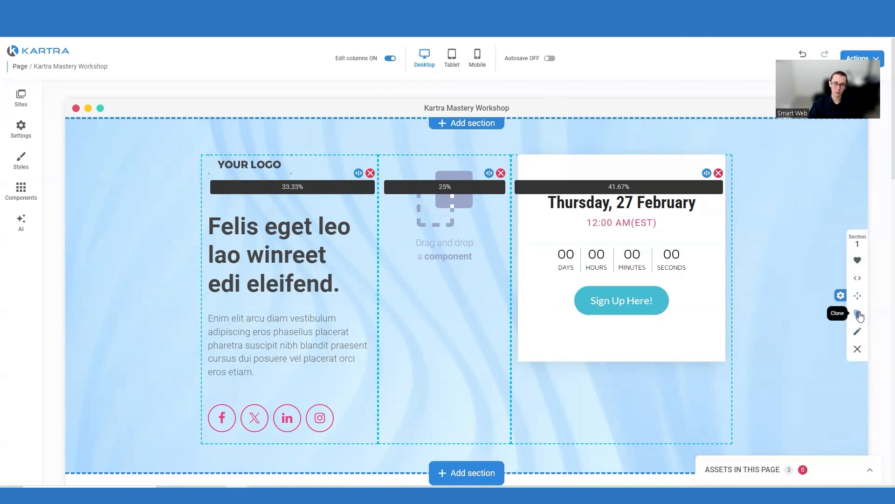
click(859, 314)
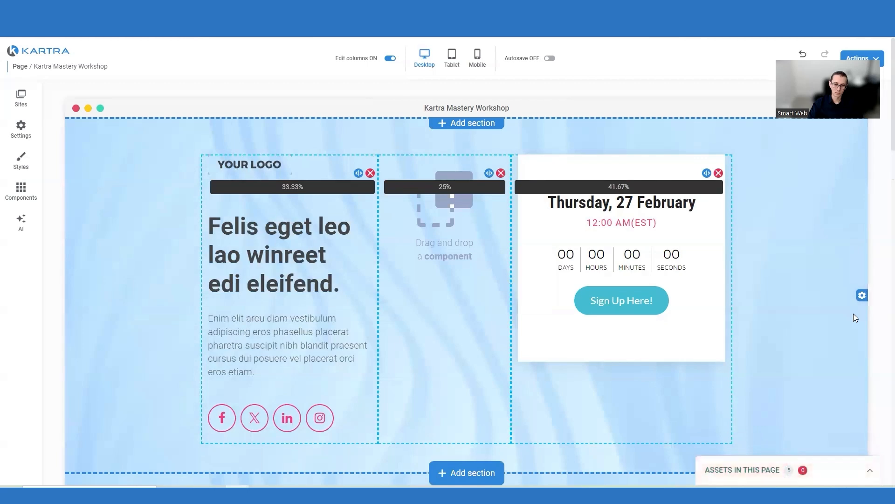
scroll(856, 317, down, 6)
scroll(855, 317, up, 3)
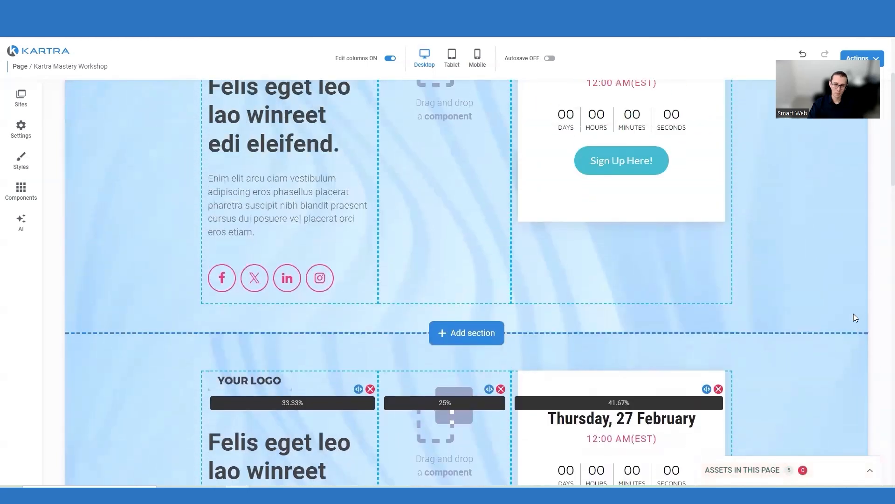
scroll(853, 313, up, 3)
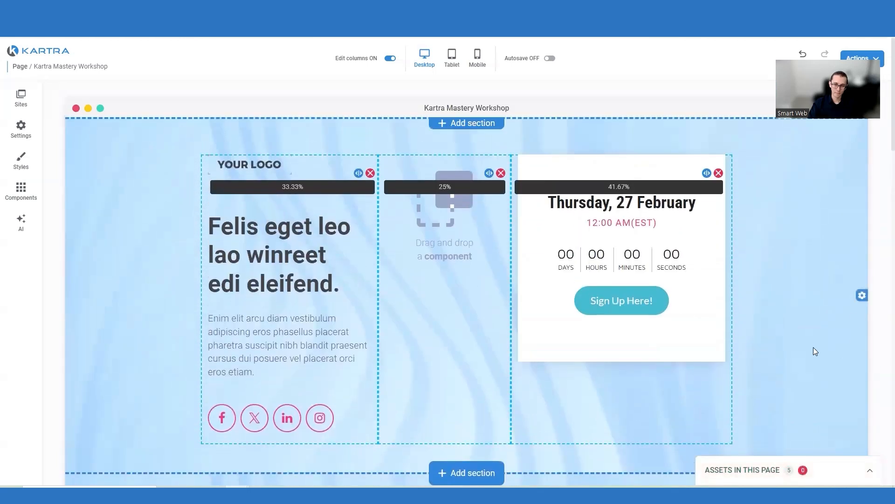
Hide the original hero section from tablet and mobile visitors, apply the change, and close the section settings
click(860, 294)
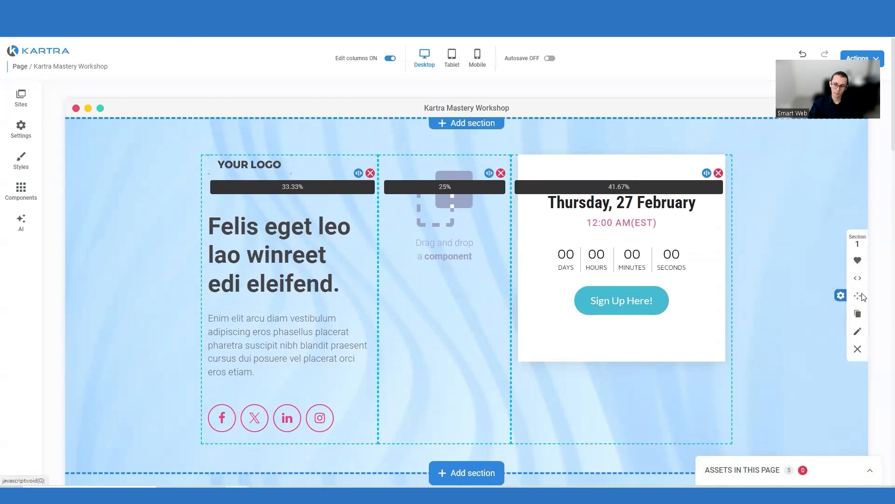
click(857, 332)
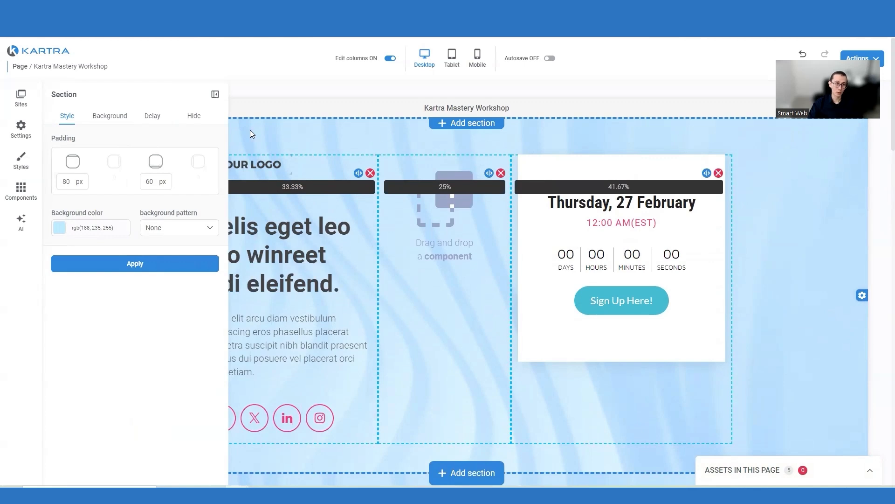
click(196, 119)
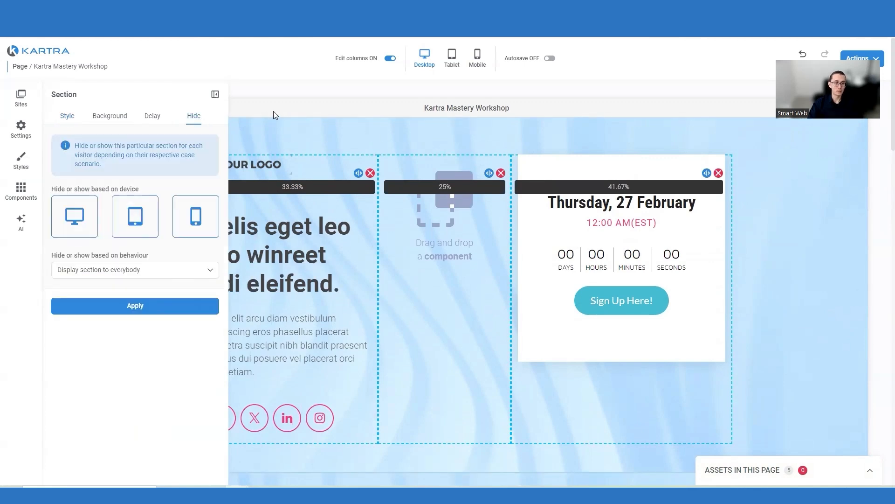
click(193, 217)
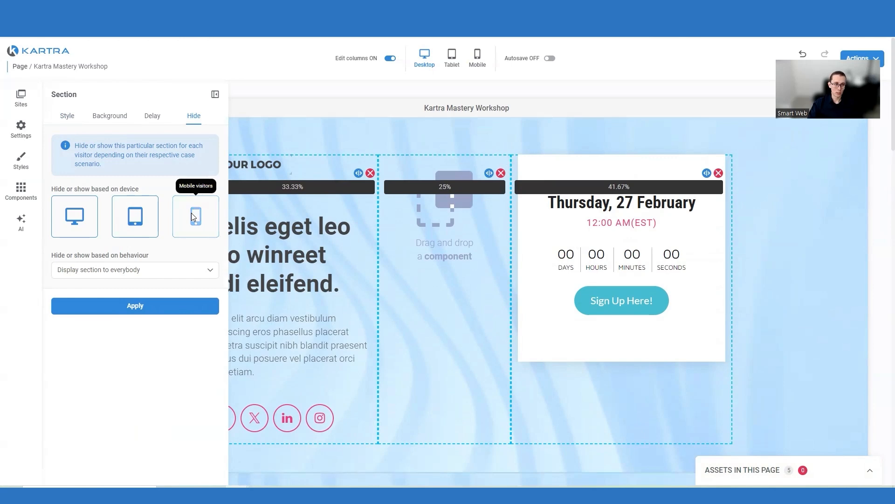
click(136, 216)
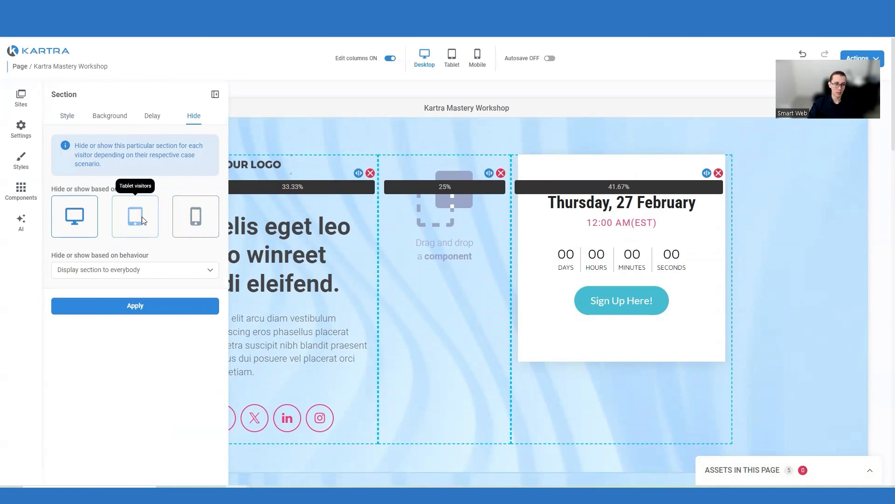
click(142, 220)
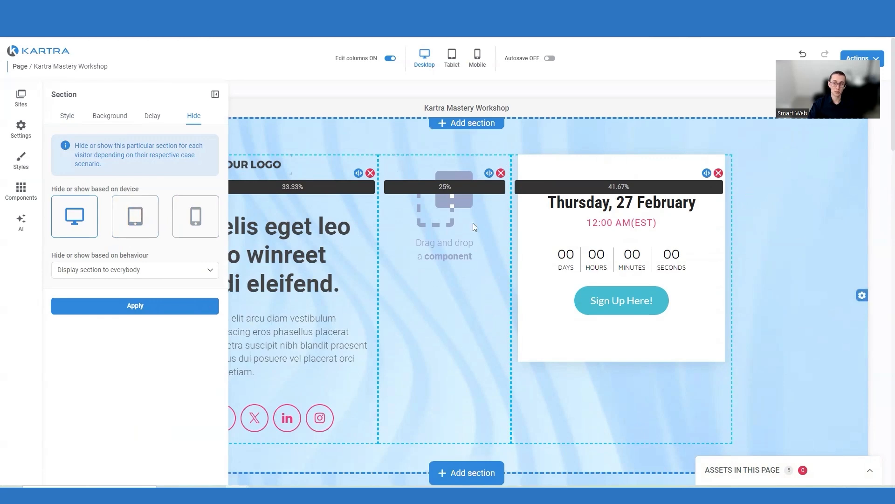
click(140, 306)
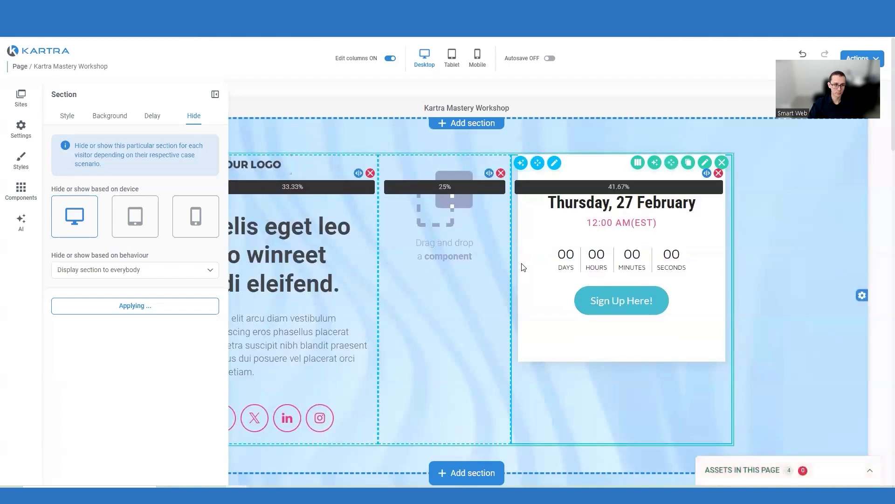
click(216, 95)
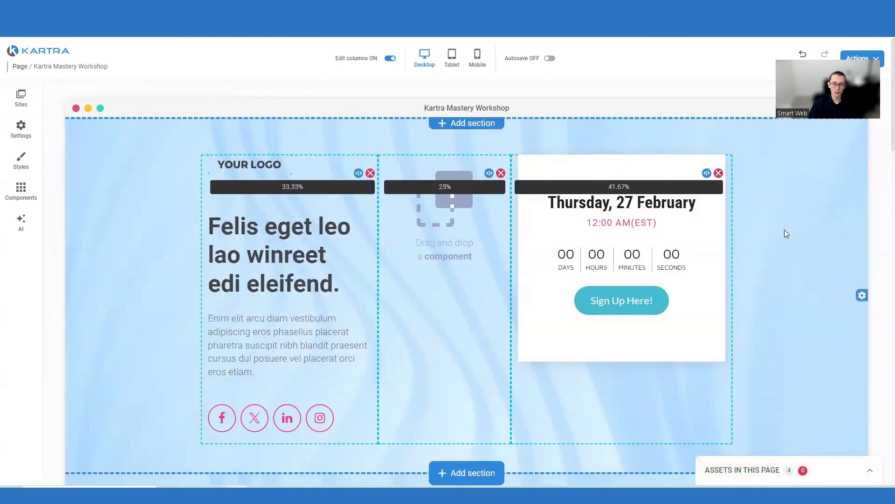
Hide the cloned hero section from desktop visitors only, apply the change, and close the section settings
scroll(785, 229, down, 6)
scroll(787, 240, down, 1)
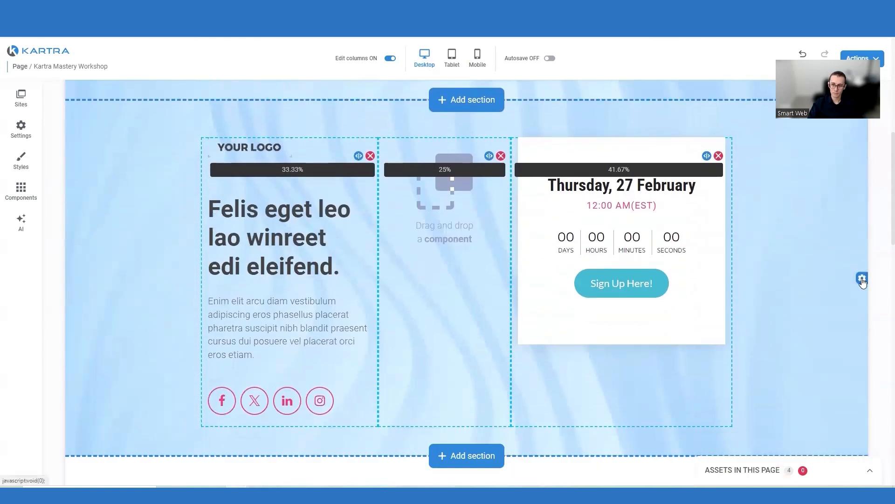
scroll(825, 281, up, 8)
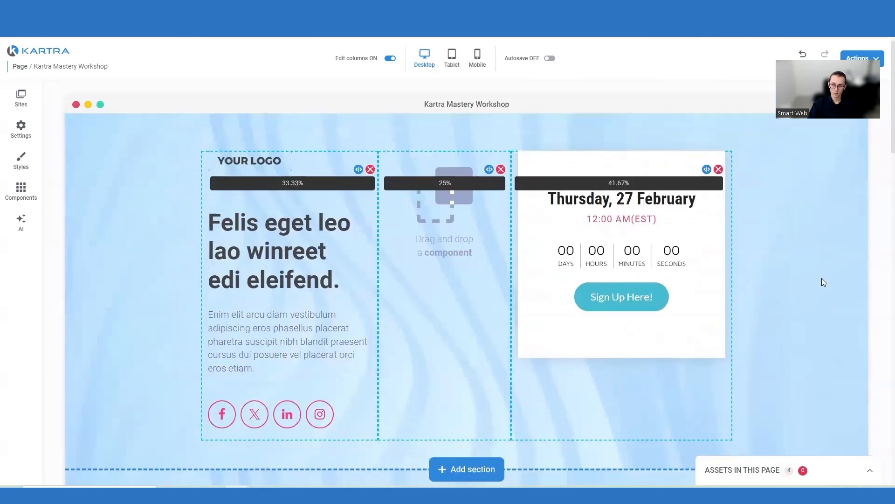
scroll(800, 270, down, 2)
scroll(794, 258, down, 5)
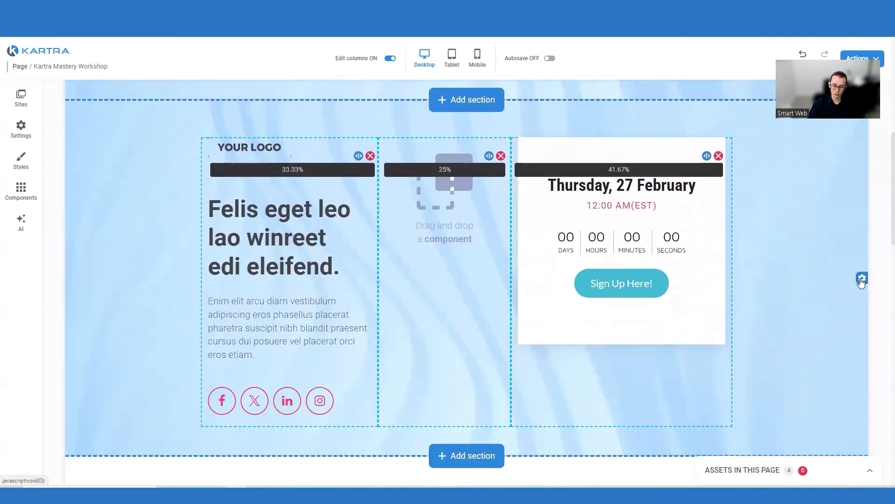
click(861, 278)
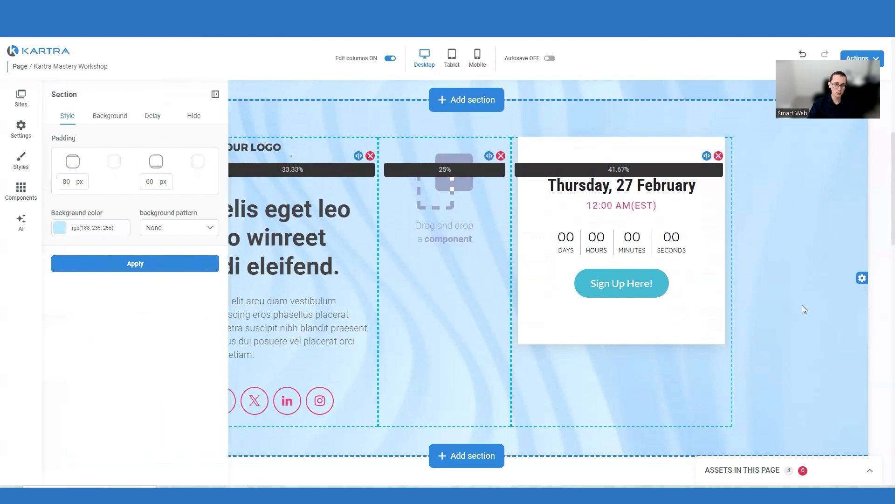
click(194, 118)
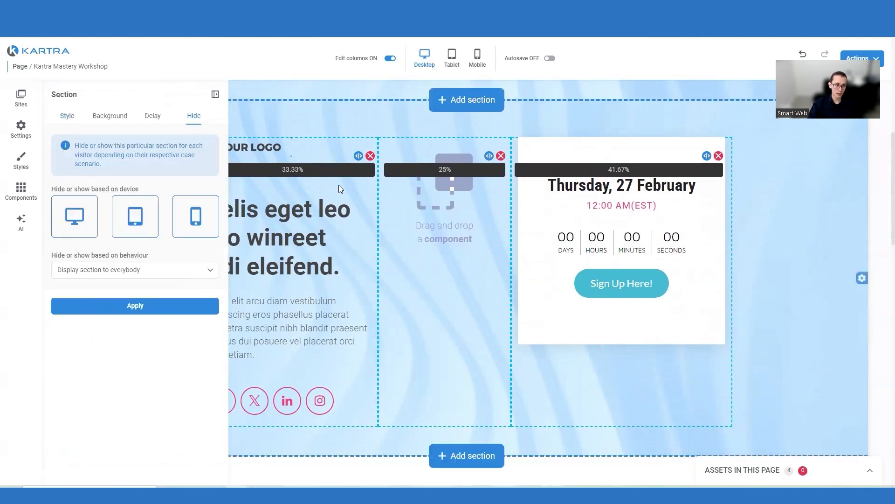
click(66, 219)
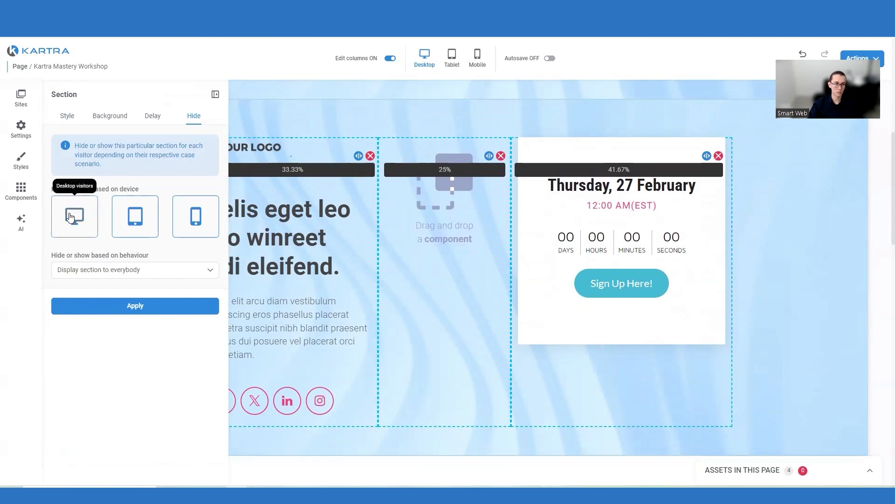
click(195, 216)
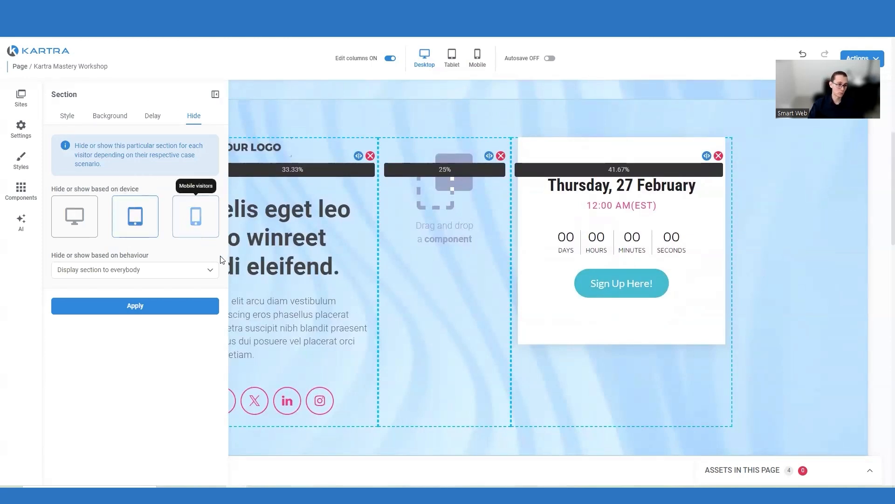
click(170, 306)
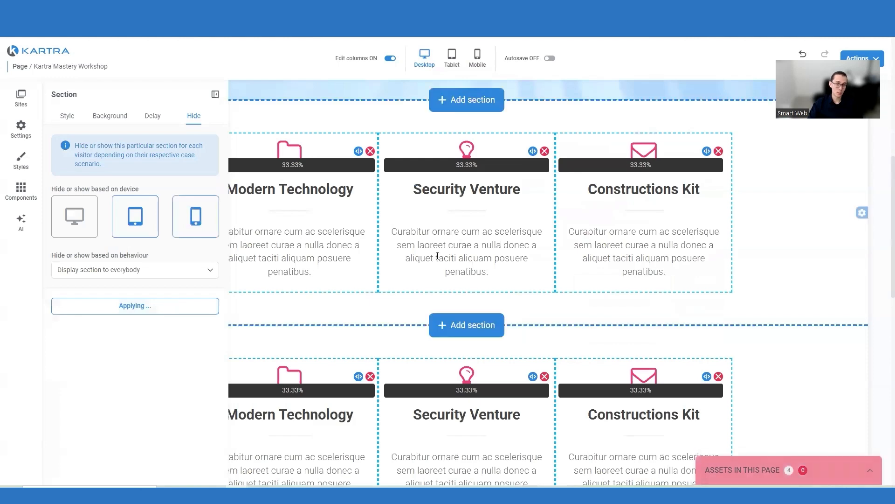
scroll(438, 293, up, 4)
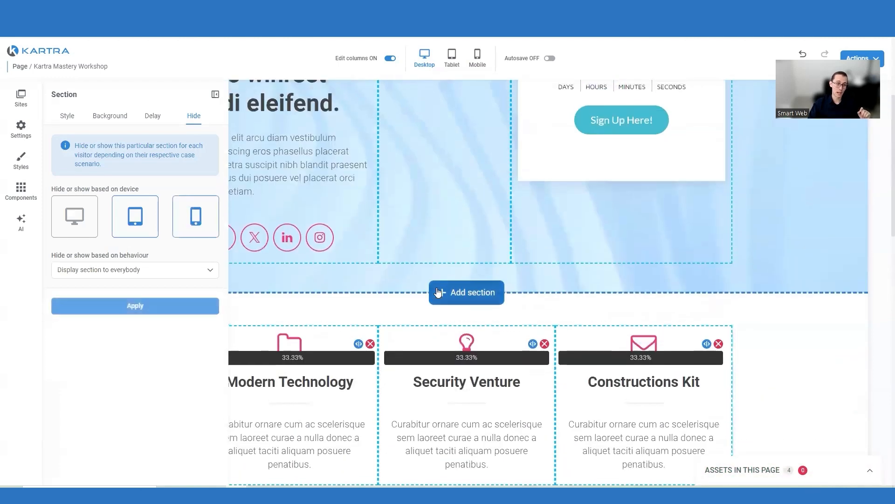
scroll(438, 292, up, 4)
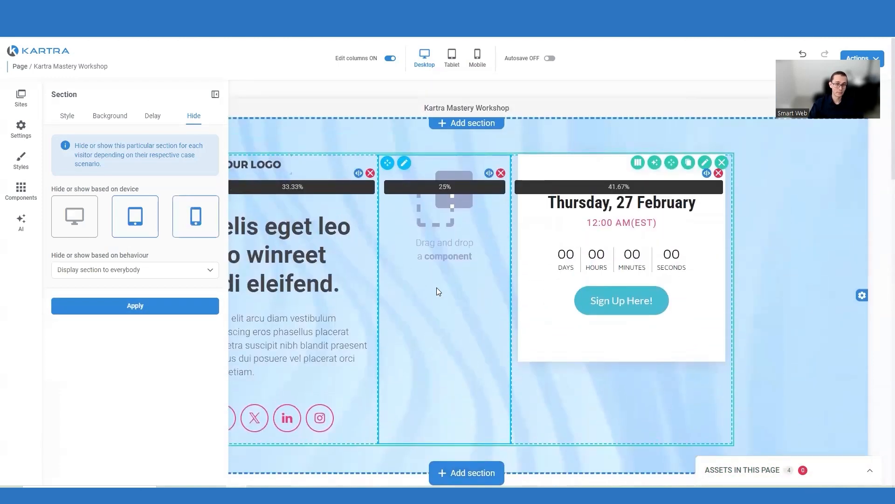
click(214, 94)
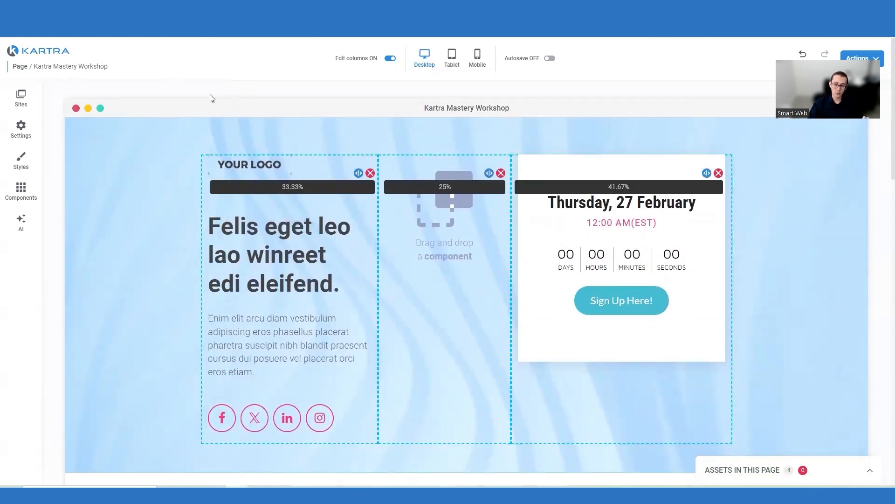
Preview the page in the tablet view and examine which hero section is shown above the feature columns
click(452, 56)
scroll(458, 179, down, 12)
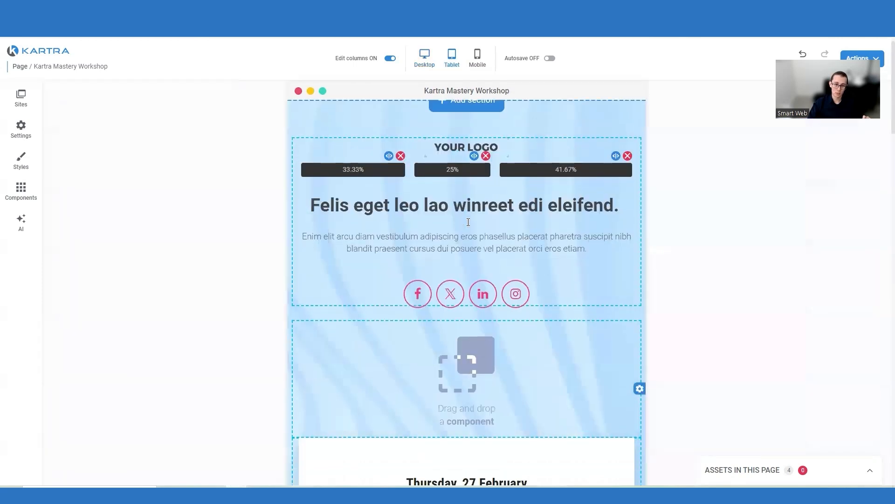
scroll(469, 222, down, 3)
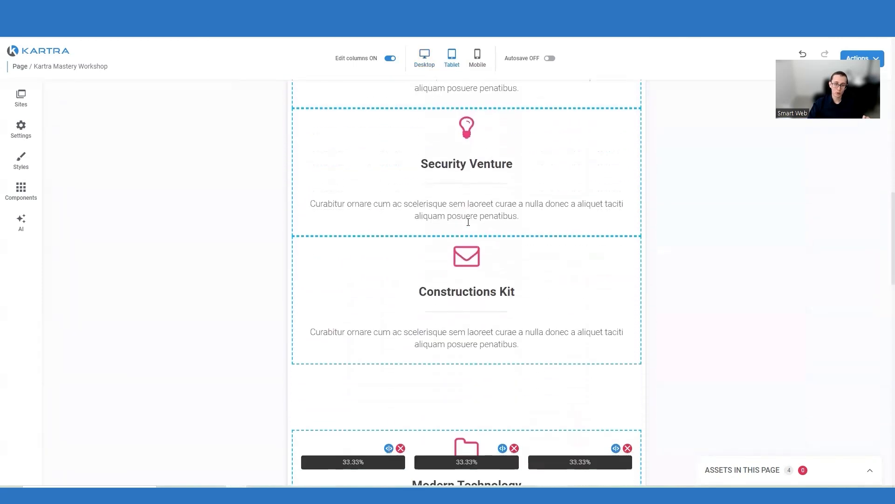
scroll(468, 222, up, 14)
scroll(430, 155, up, 1)
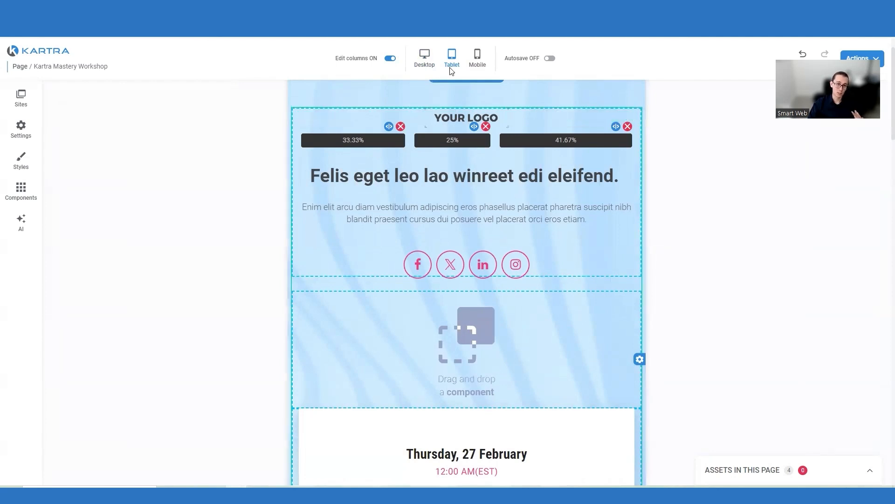
Cycle through the desktop, tablet and mobile views, and examine the hero and feature sections on mobile
click(418, 62)
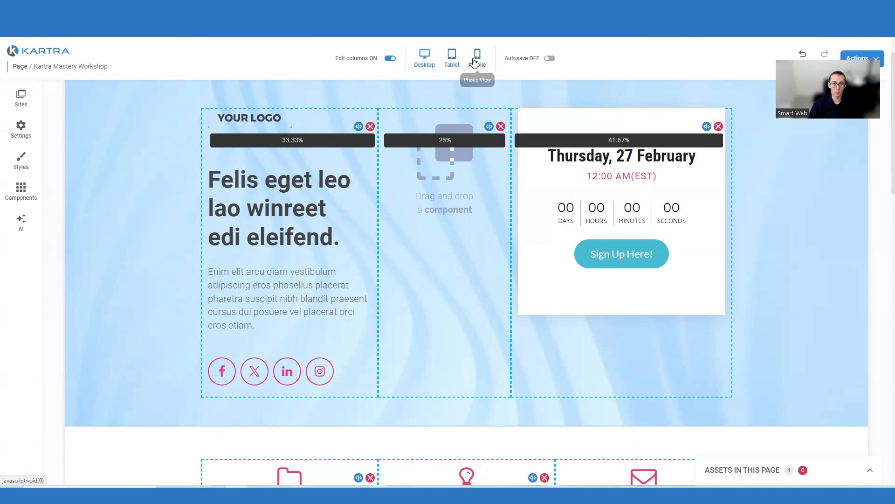
click(455, 62)
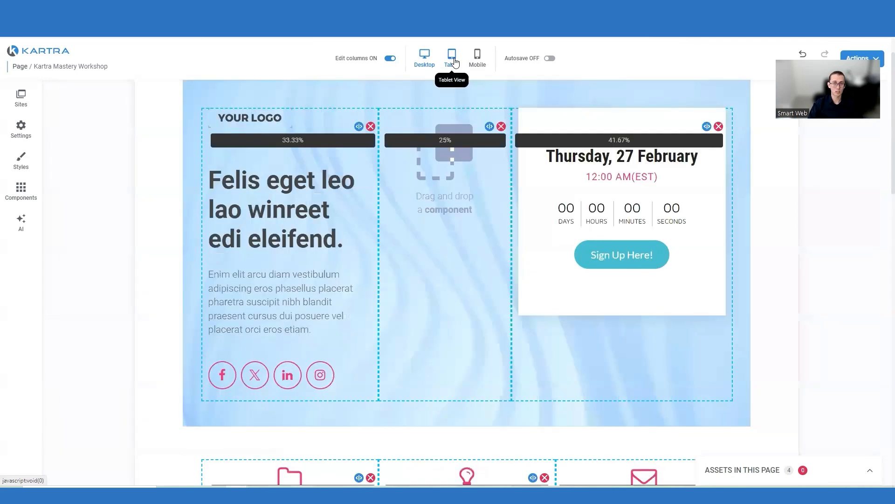
click(477, 58)
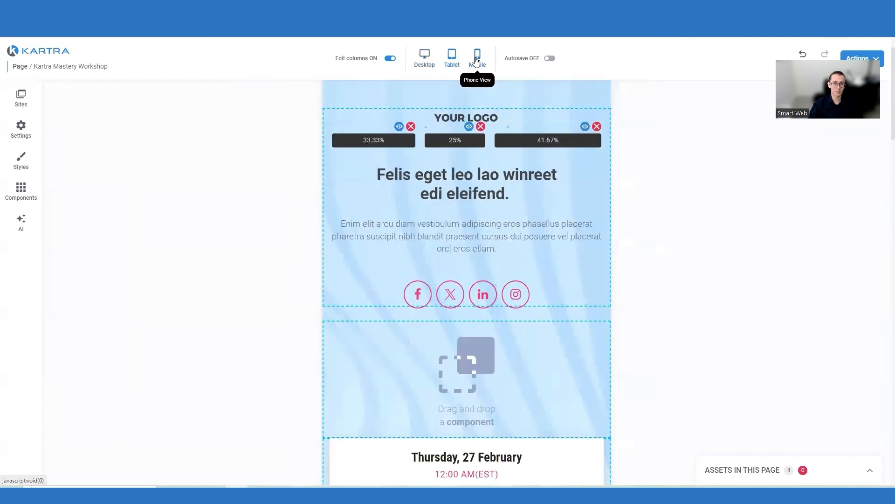
mouse_move(471, 216)
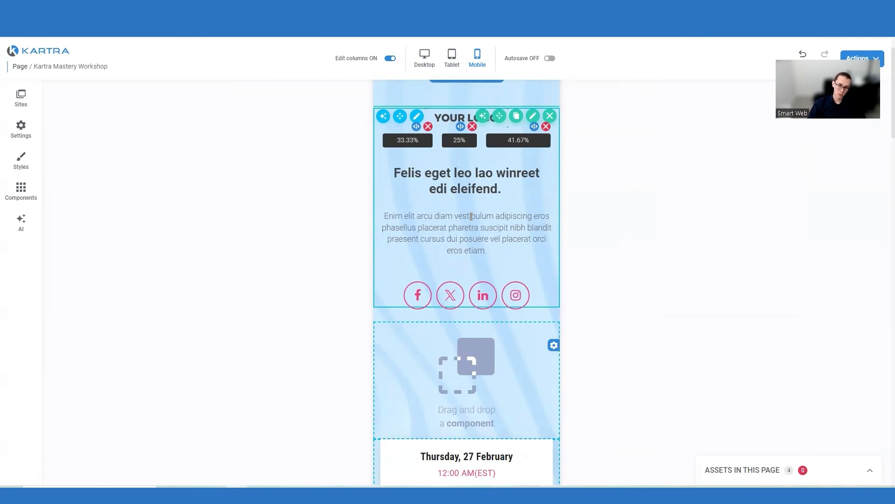
scroll(475, 216, down, 8)
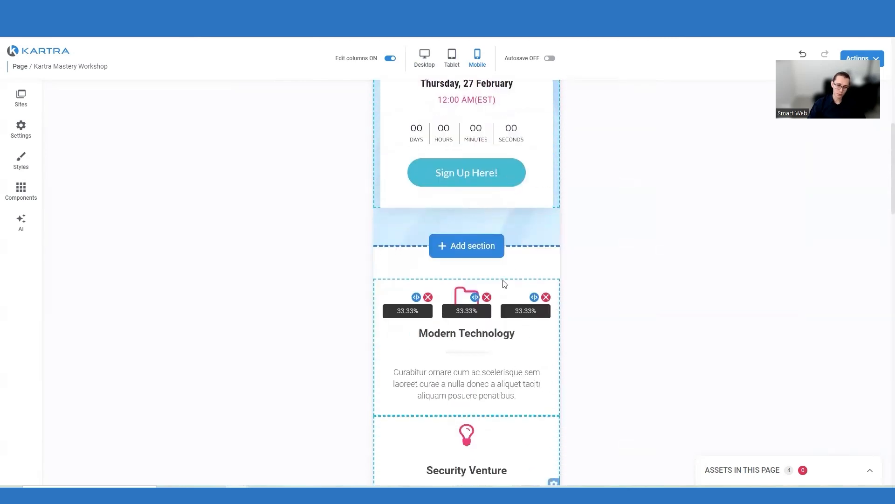
mouse_move(504, 284)
scroll(513, 257, up, 8)
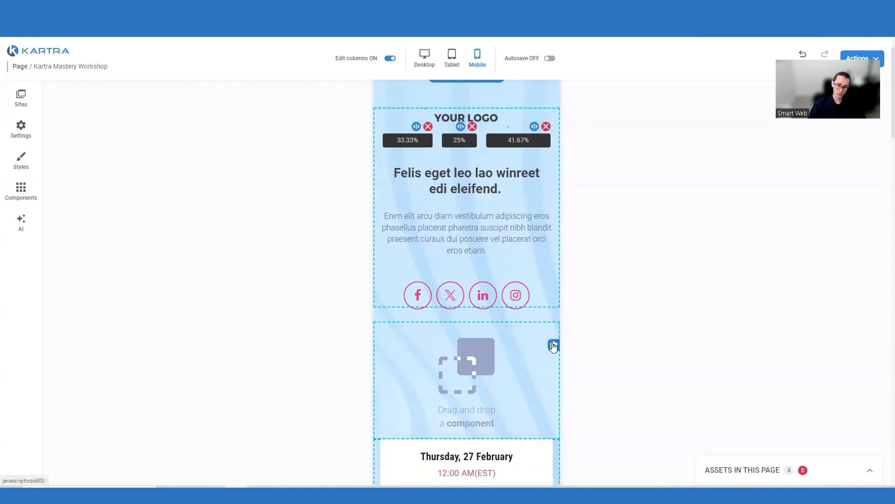
Review the device visibility settings of the mobile hero section, and return to the desktop view
mouse_move(553, 346)
click(551, 381)
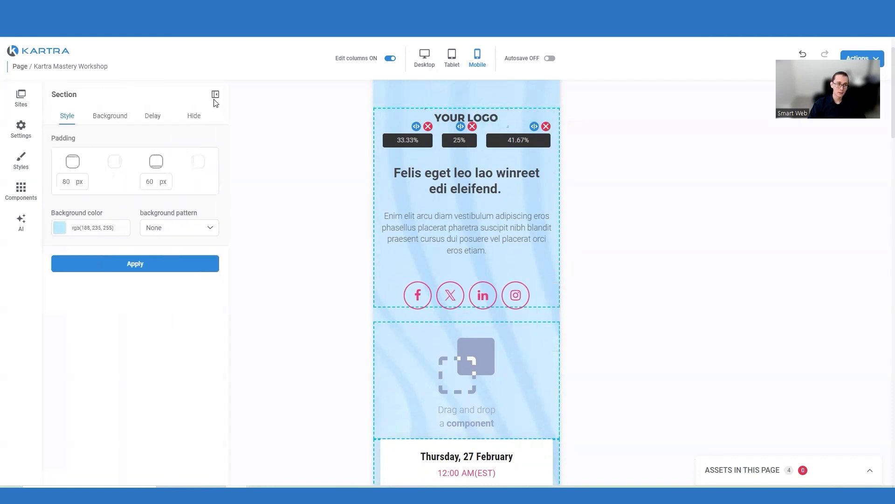
click(195, 120)
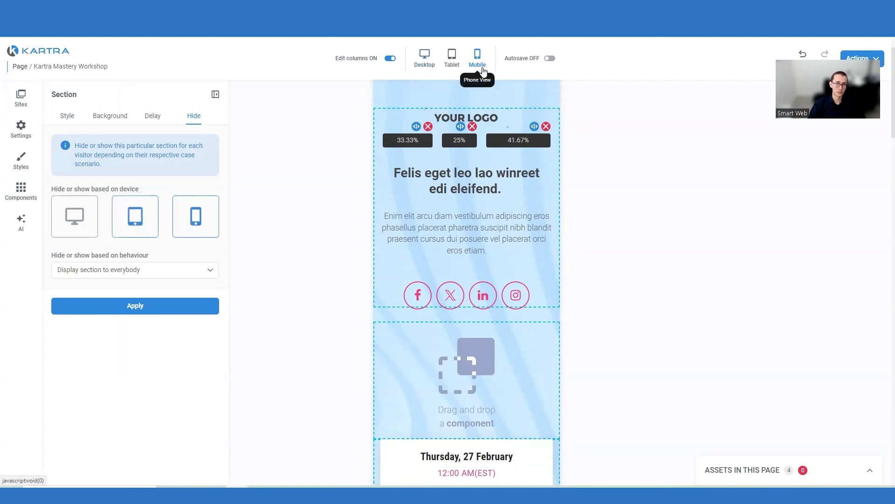
click(424, 58)
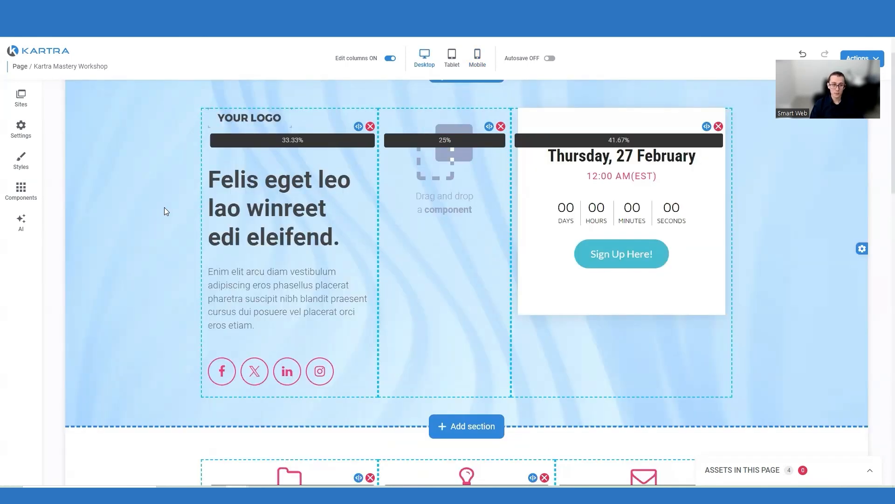